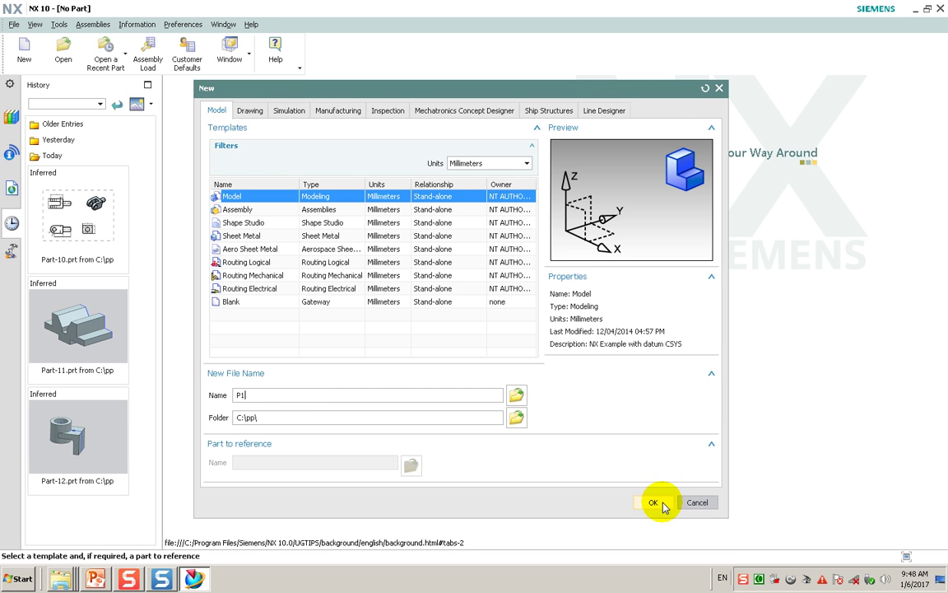
Create the new model part P1 and start a sketch on the XZ datum plane.
left_click(654, 502)
left_click(91, 24)
left_click(152, 65)
left_click(563, 298)
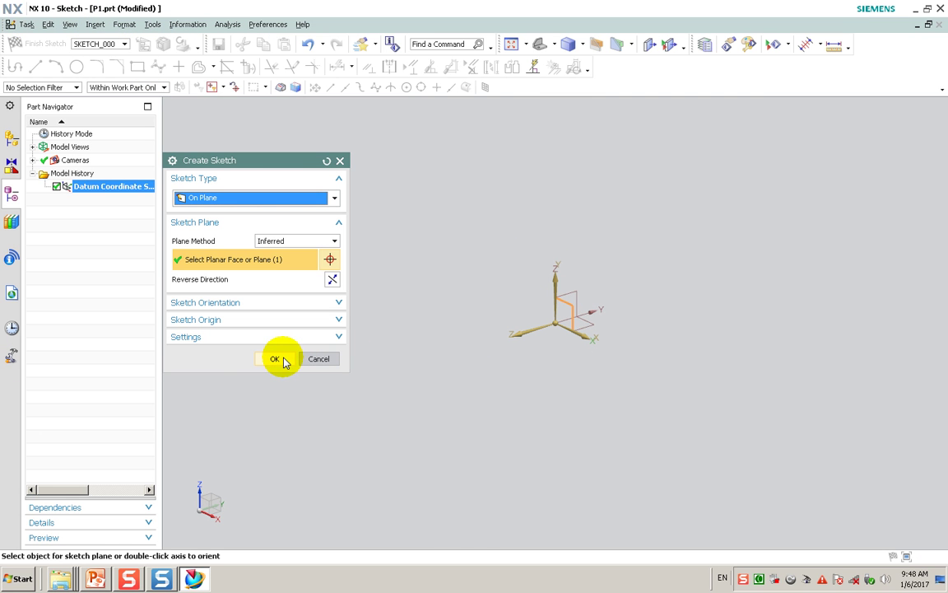
Retry the sketch on the YZ plane, dismiss the reference-direction error, and pick another datum plane.
left_click(577, 296)
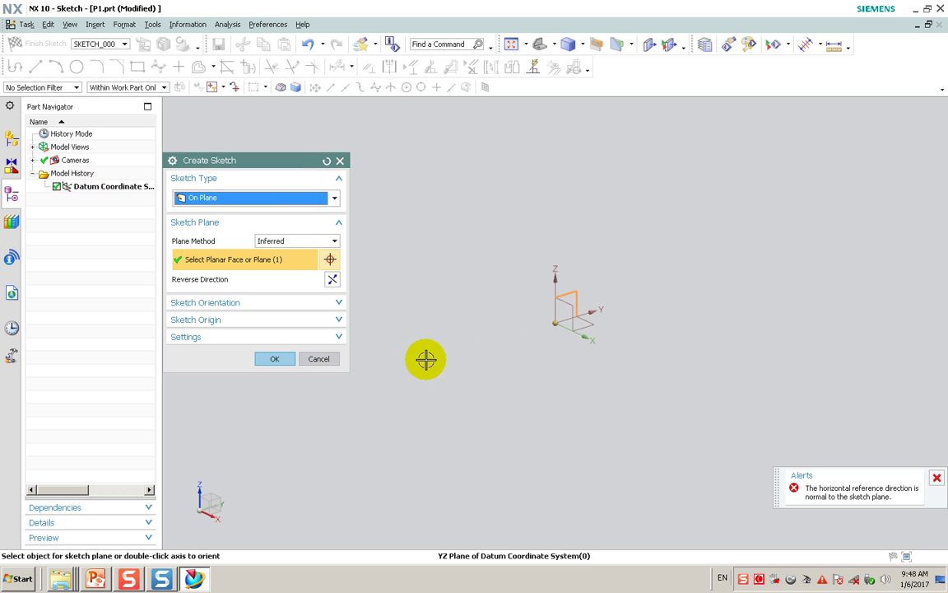
left_click(277, 358)
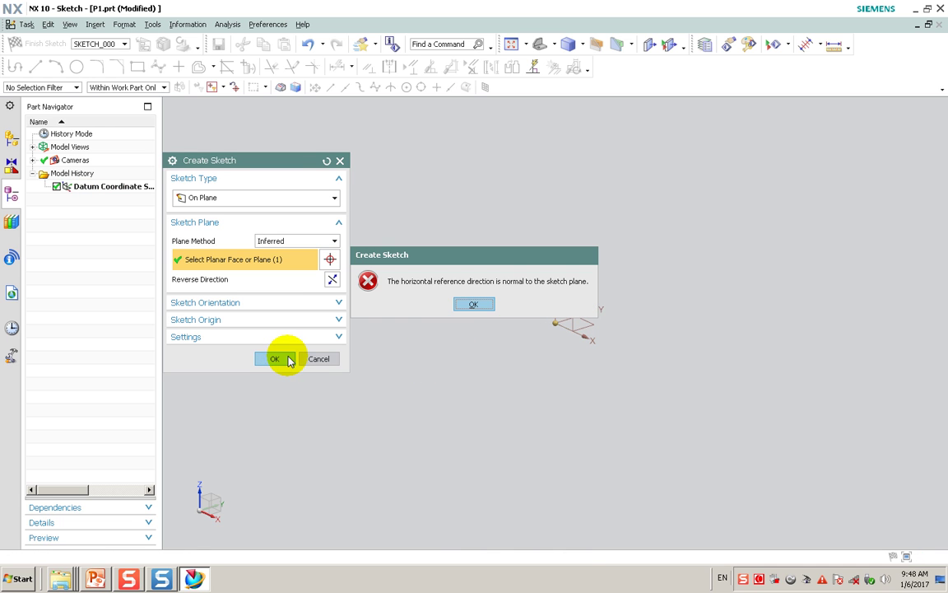
left_click(463, 304)
left_click(326, 161)
left_click(589, 287)
Open the sketch and draw the stepped half outline right of the vertical axis.
left_click(277, 358)
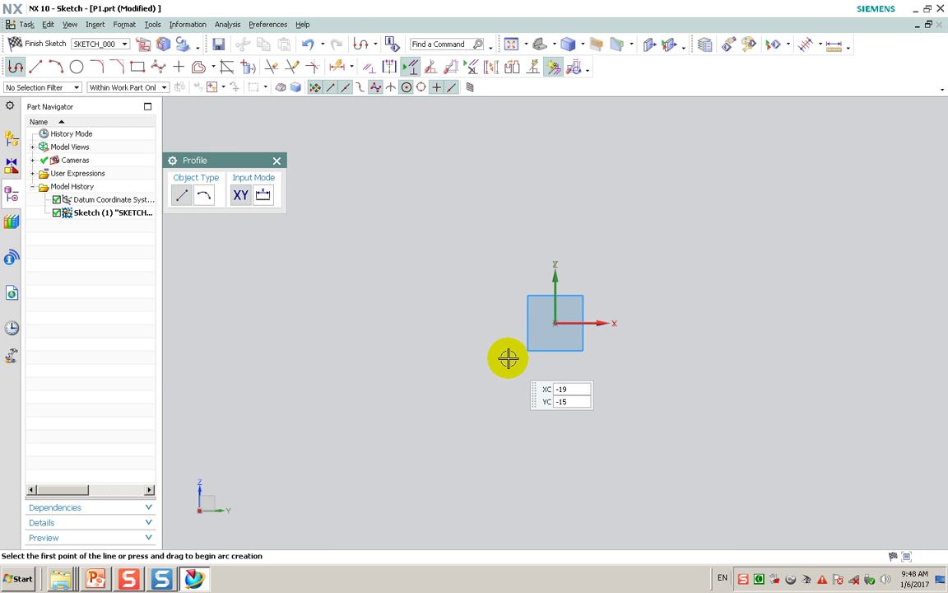
left_click(555, 323)
left_click(632, 321)
left_click(632, 346)
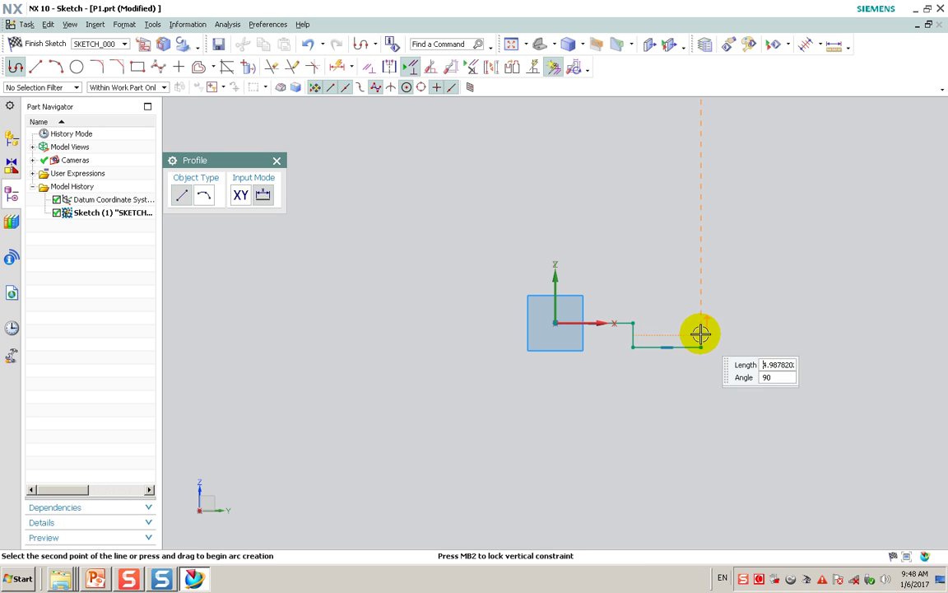
left_click(701, 345)
left_click(694, 300)
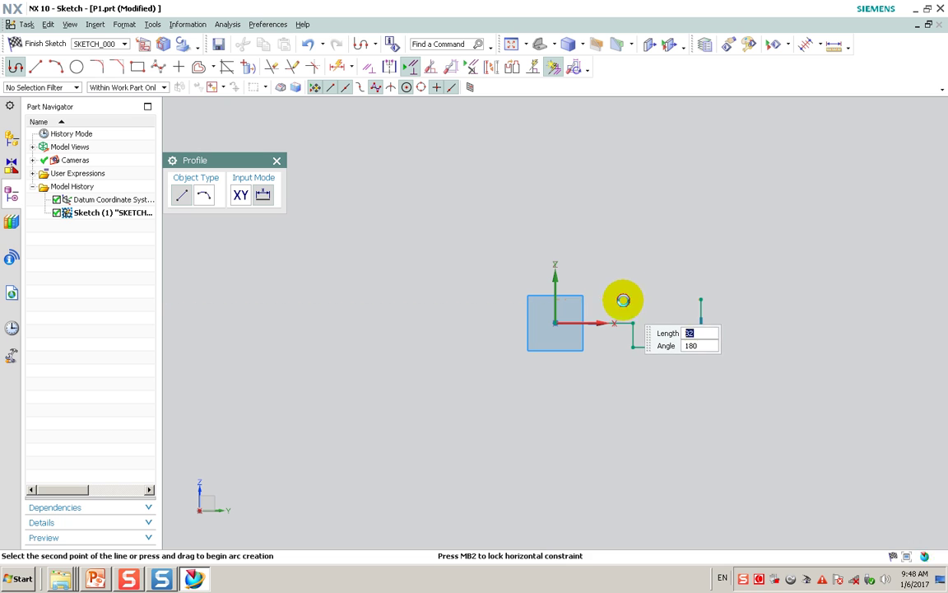
left_click(624, 298)
left_click(624, 282)
left_click(580, 283)
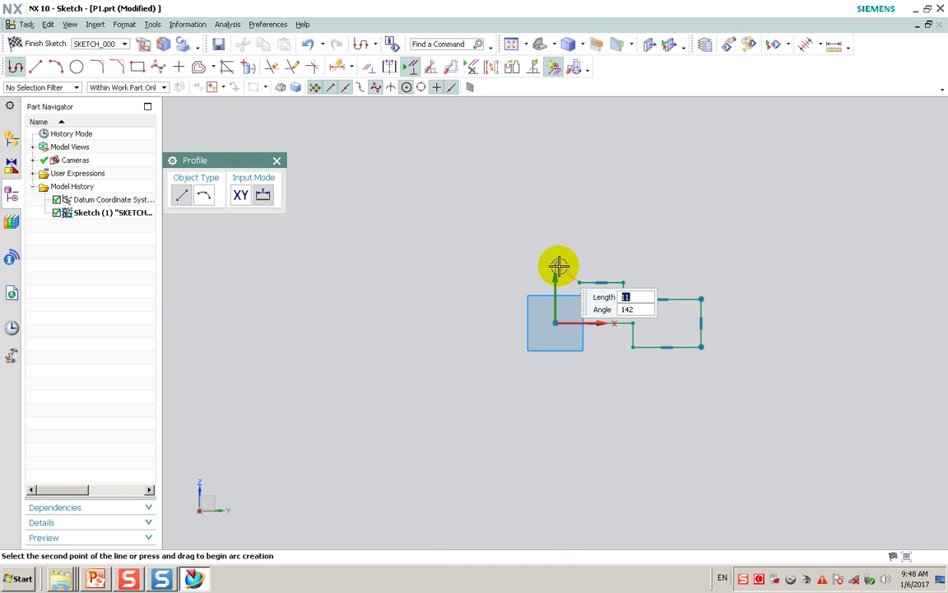
Constrain the top line's end onto the vertical Z axis with Point on Curve.
left_click(370, 71)
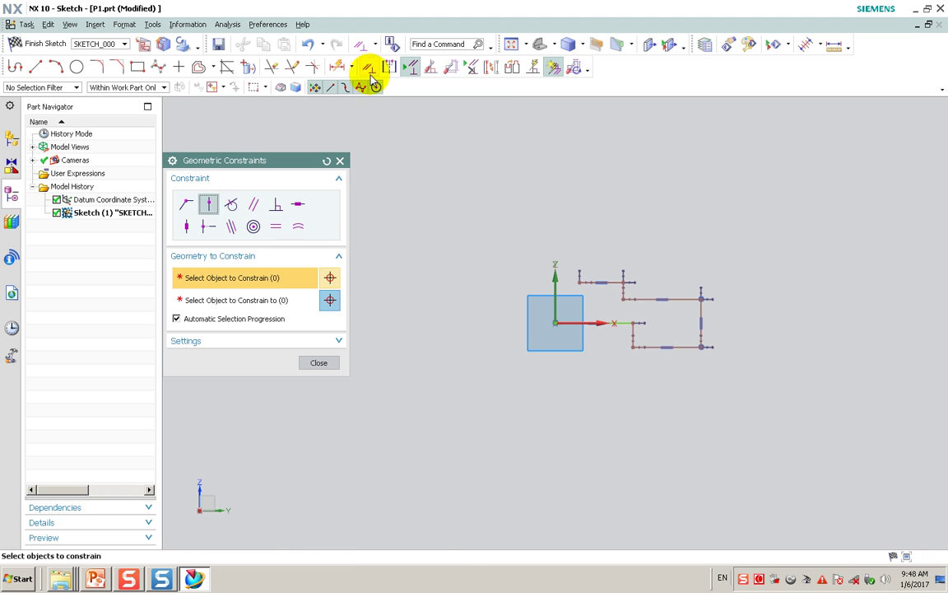
left_click(218, 205)
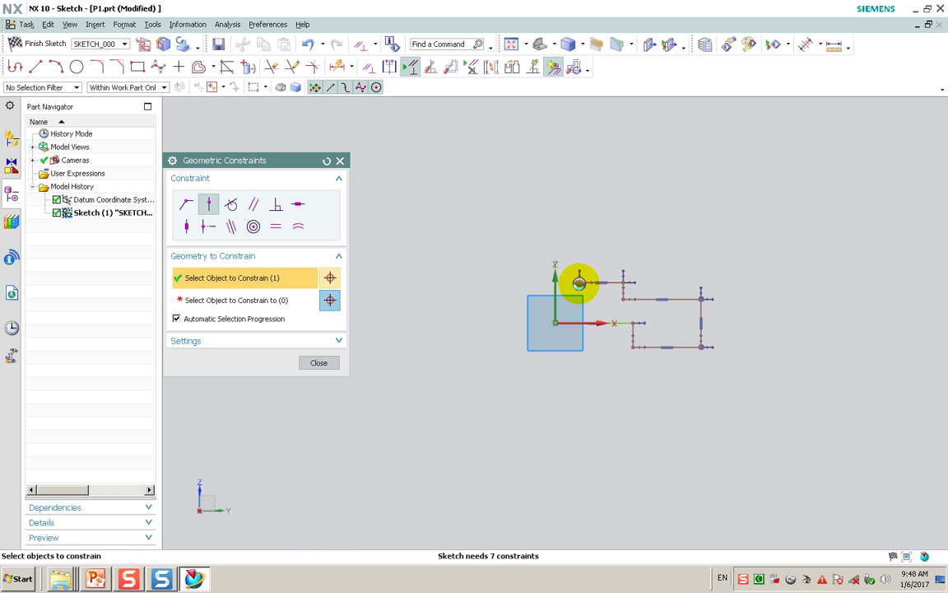
left_click(554, 284)
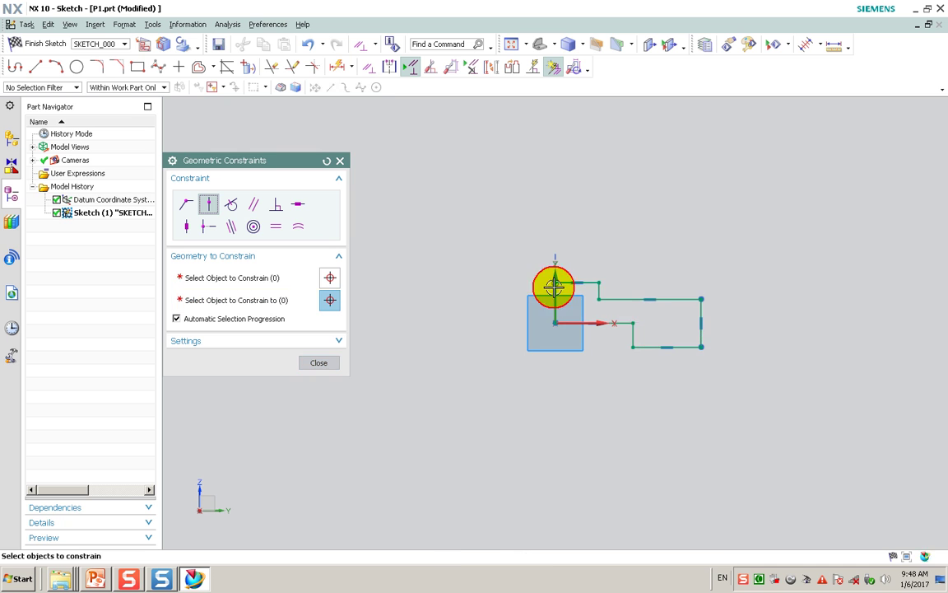
left_click(320, 363)
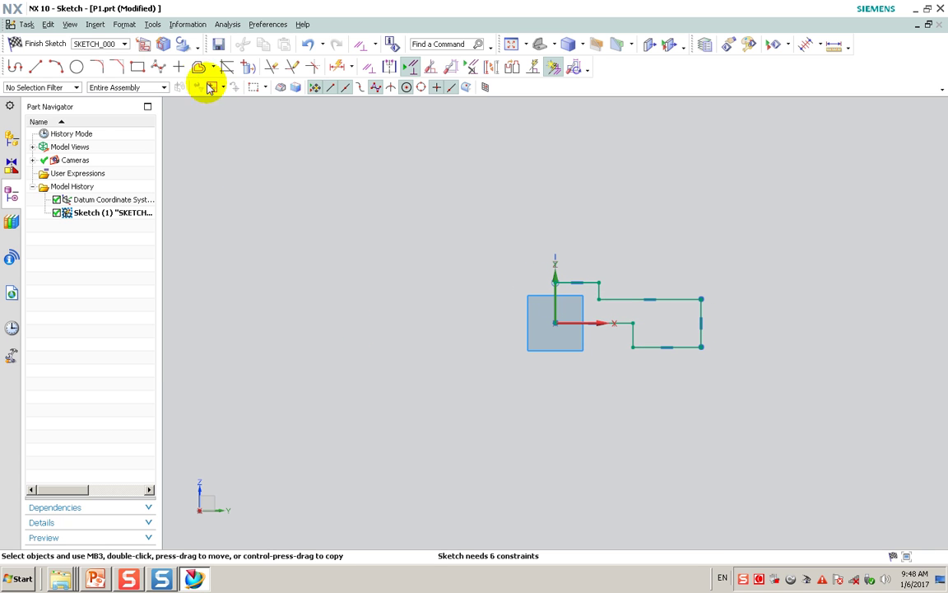
Mirror all nine half-outline curves across the vertical datum axis.
left_click(213, 69)
left_click(216, 117)
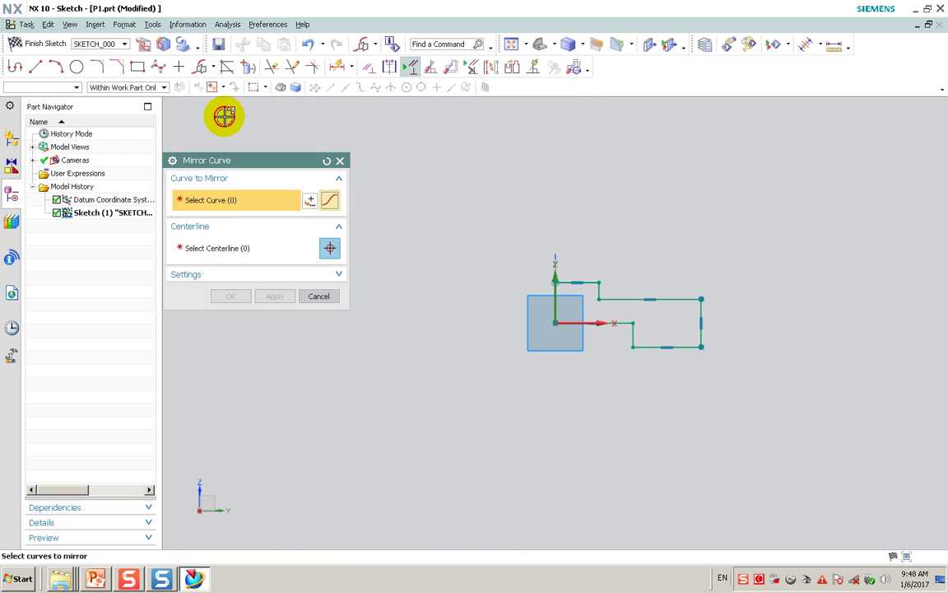
left_click(228, 254)
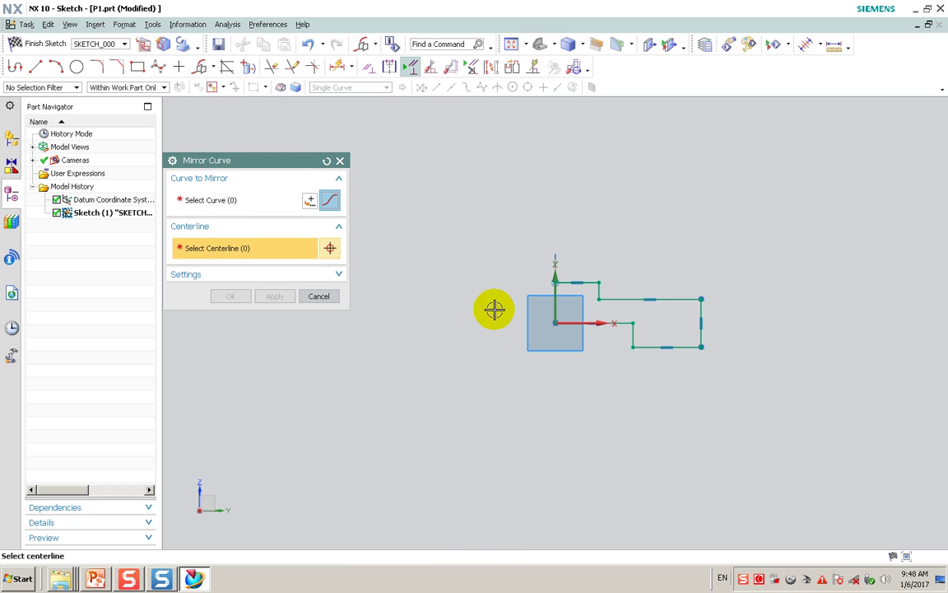
left_click(555, 293)
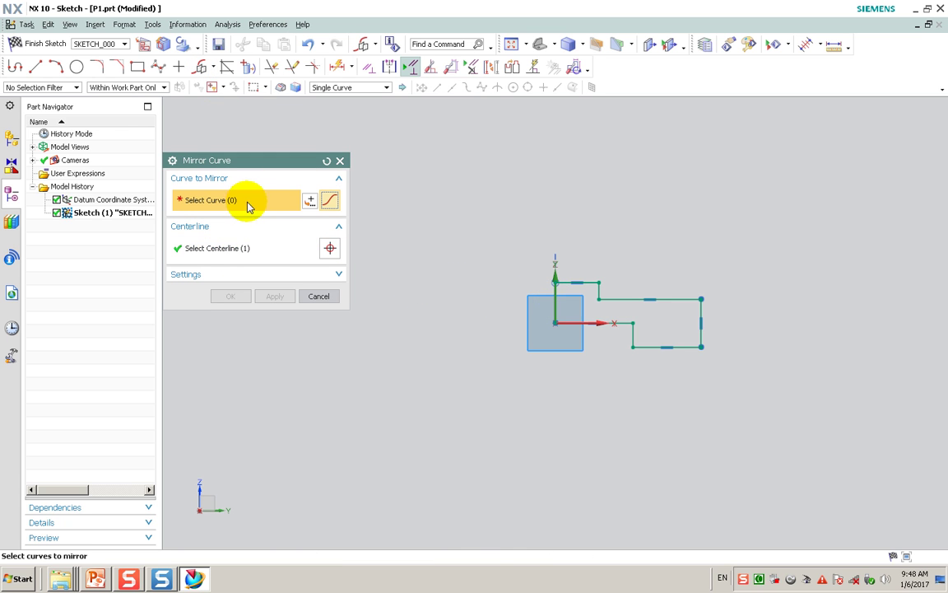
left_click_drag(435, 215, 710, 354)
left_click(240, 297)
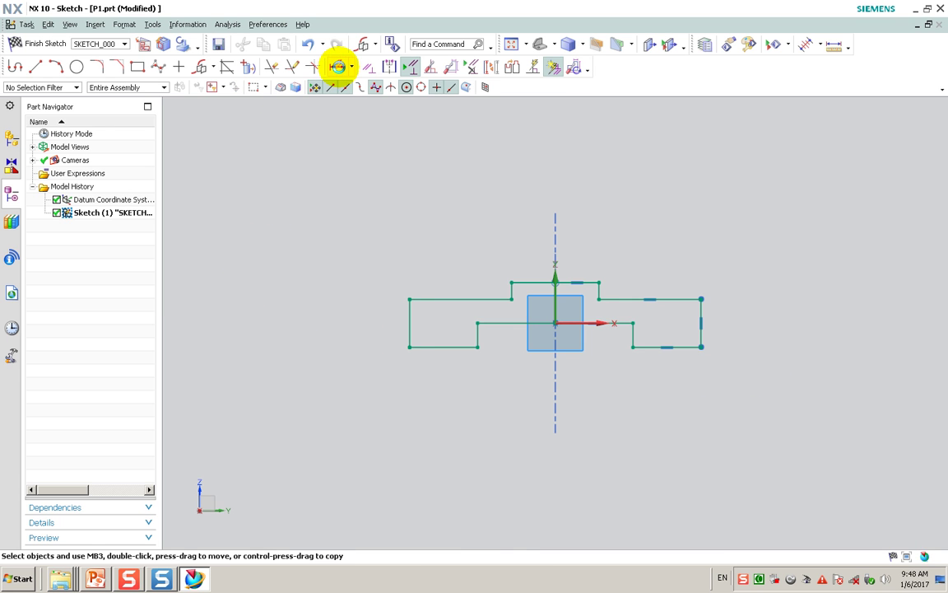
left_click(337, 66)
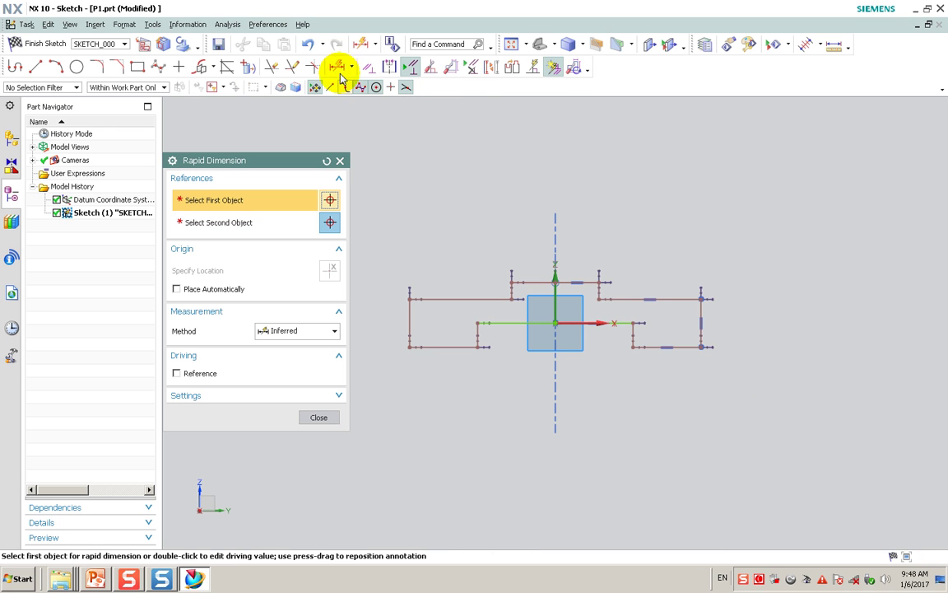
Dimension the vertical heights: 19.8 at right, 26.7 overall, and 10.
left_click(707, 321)
left_click(757, 319)
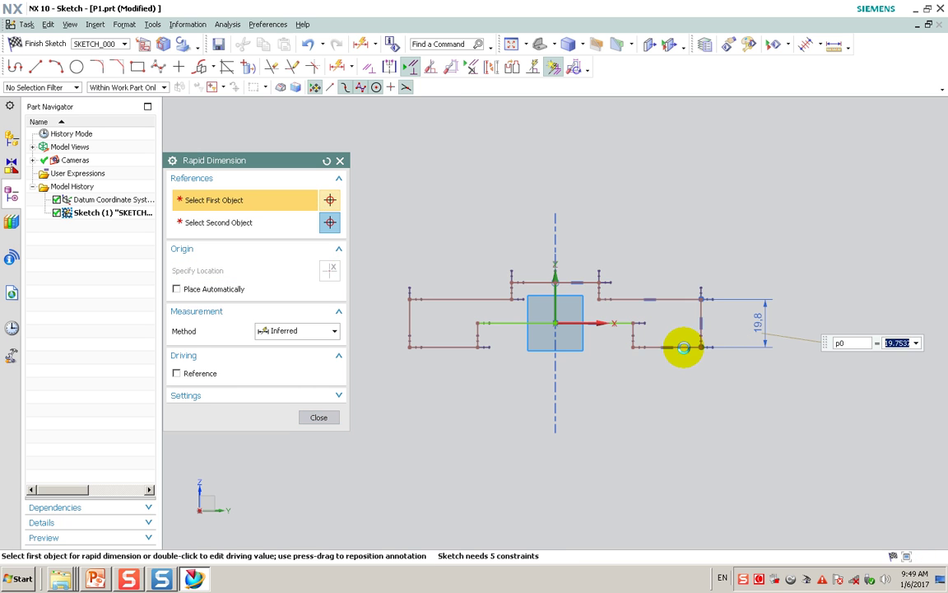
left_click(576, 282)
left_click(664, 290)
left_click(792, 309)
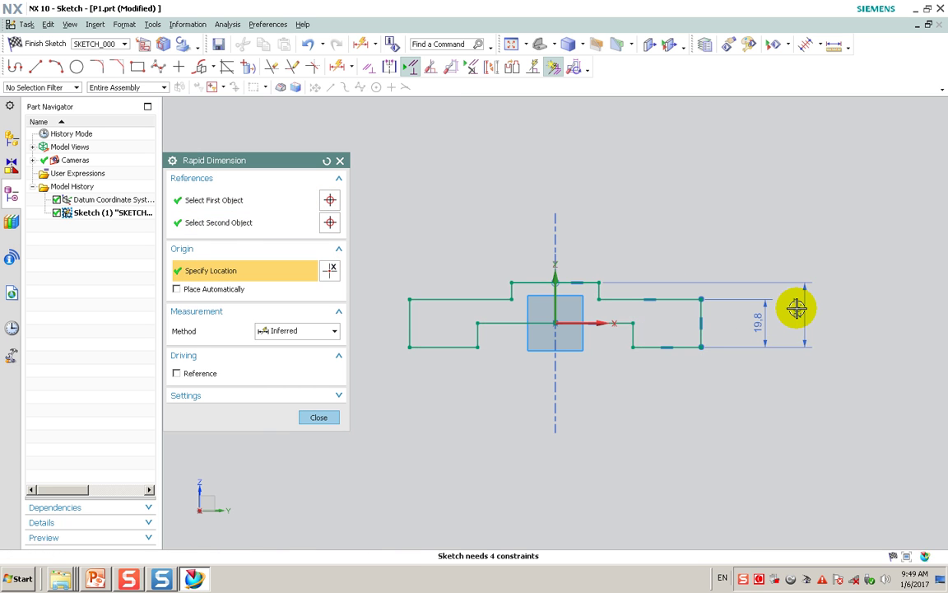
left_click(631, 337)
left_click(606, 385)
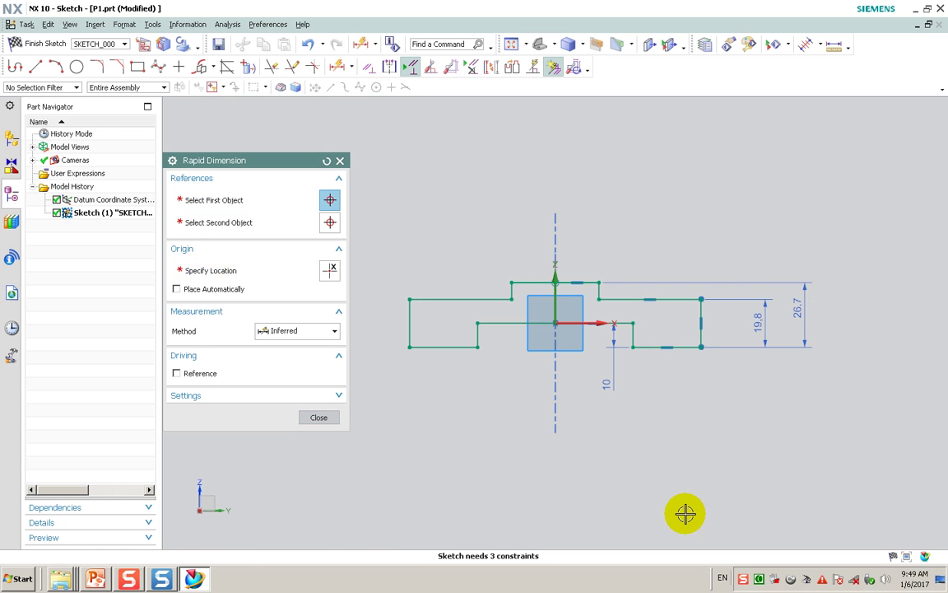
Add the width dimensions: 64 inner, 120 overall, and 36 across the top step.
left_click(636, 338)
left_click(504, 345)
left_click(479, 334)
left_click(478, 334)
left_click(577, 420)
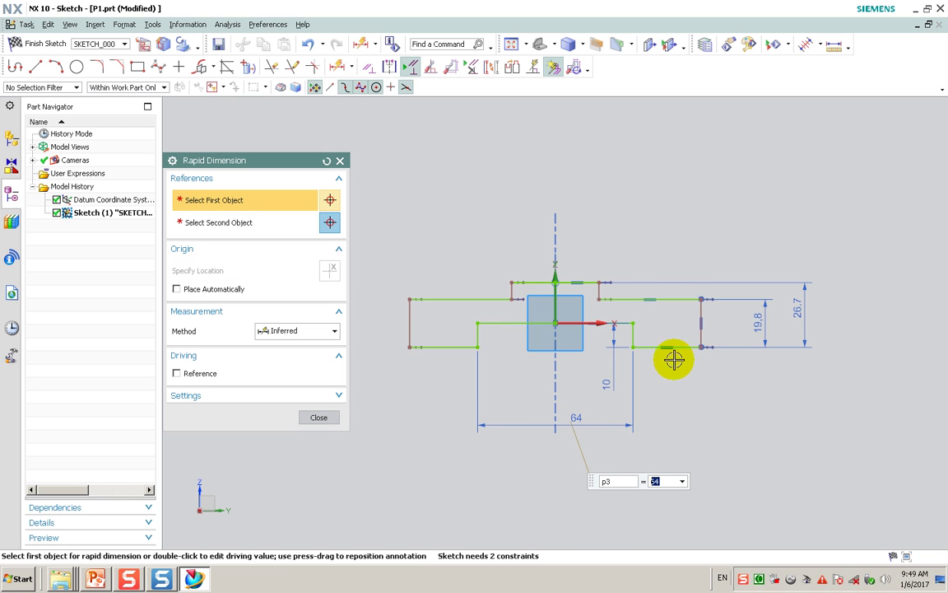
left_click(688, 336)
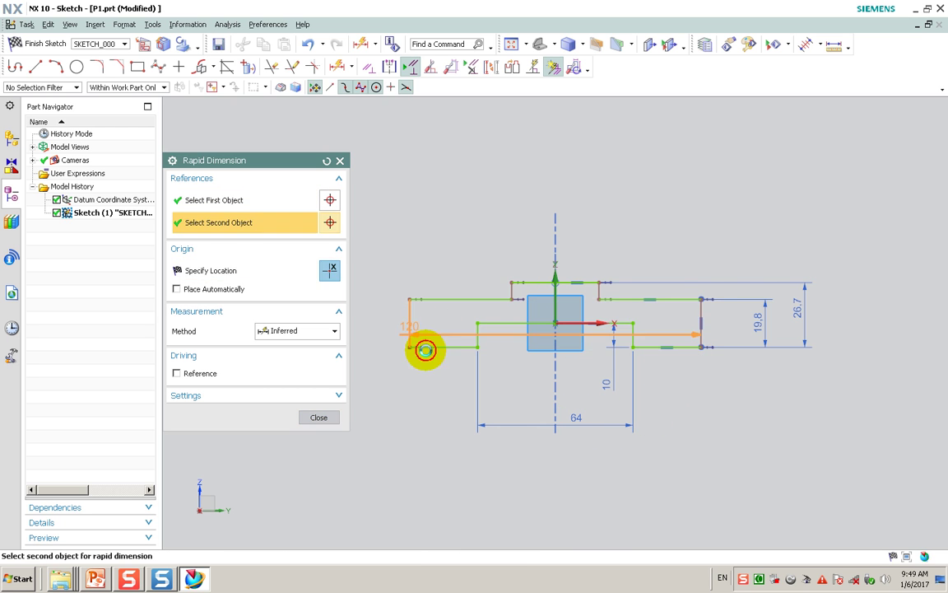
left_click(424, 345)
left_click(551, 441)
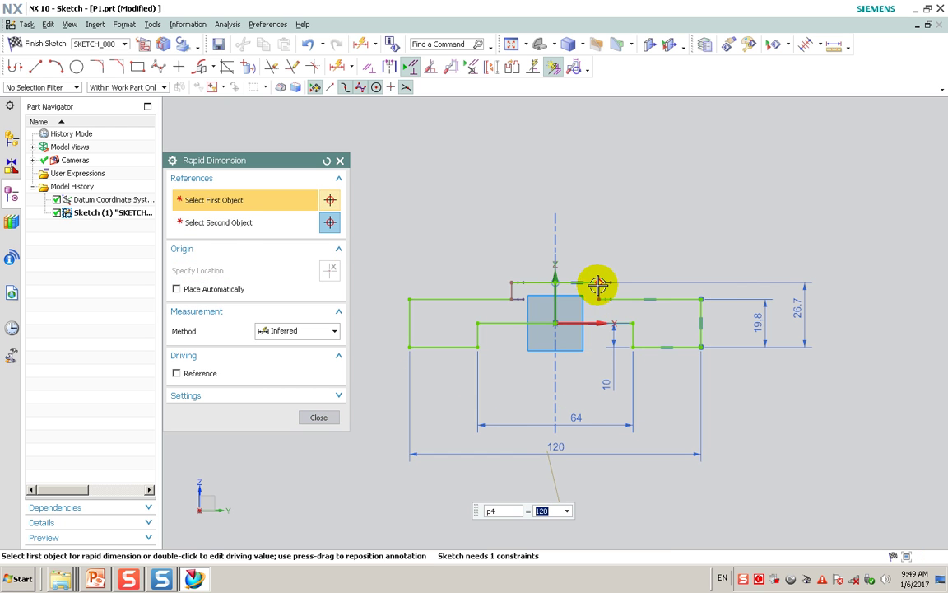
left_click(602, 288)
left_click(510, 286)
left_click(510, 287)
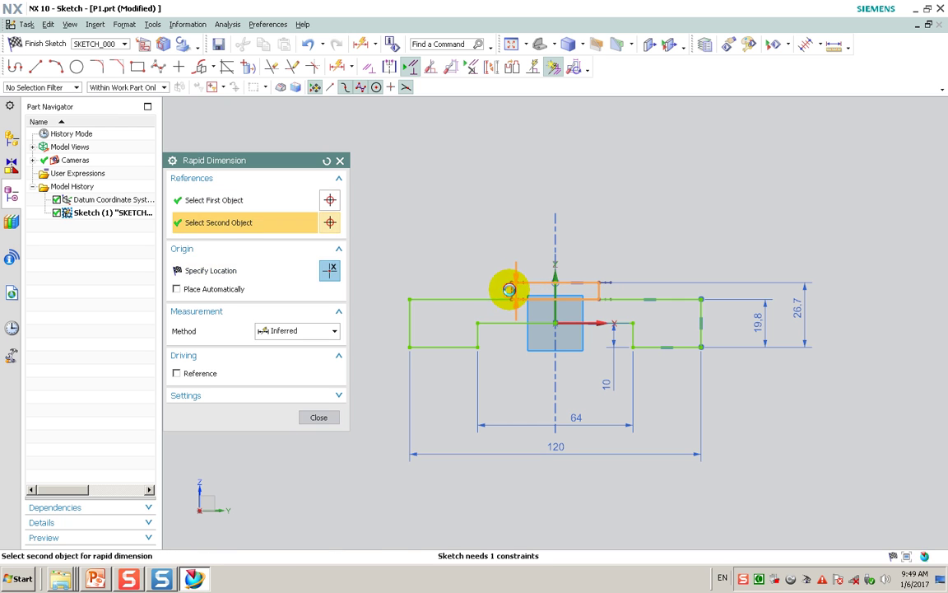
left_click(540, 210)
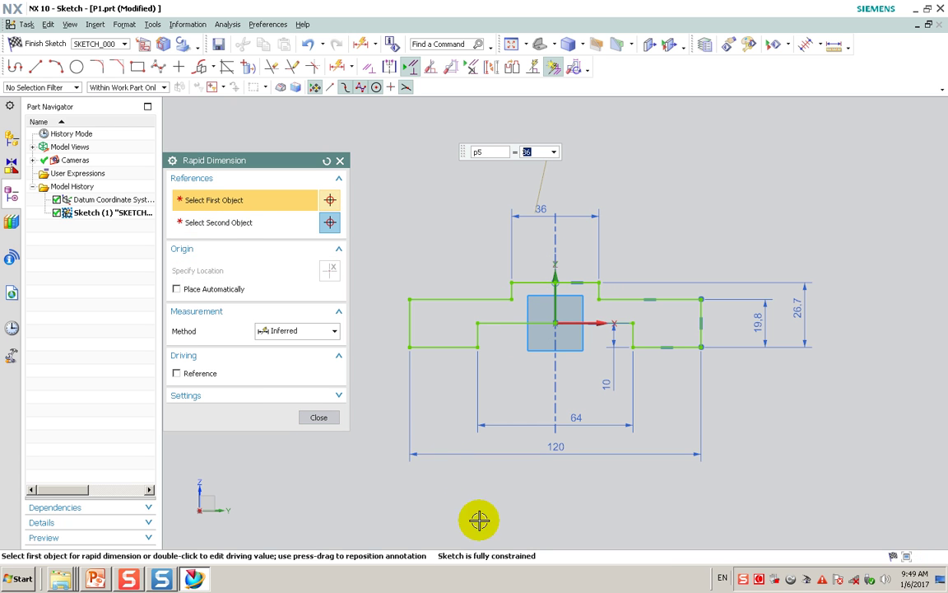
left_click(319, 417)
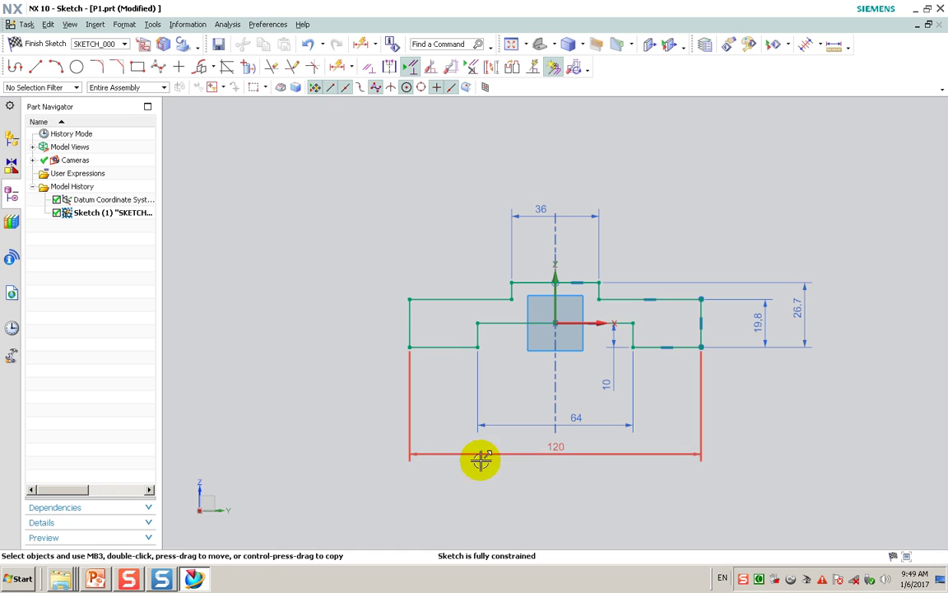
Change the 10, 64 and 120 dimensions to 4, 48 and 136.
double_click(607, 378)
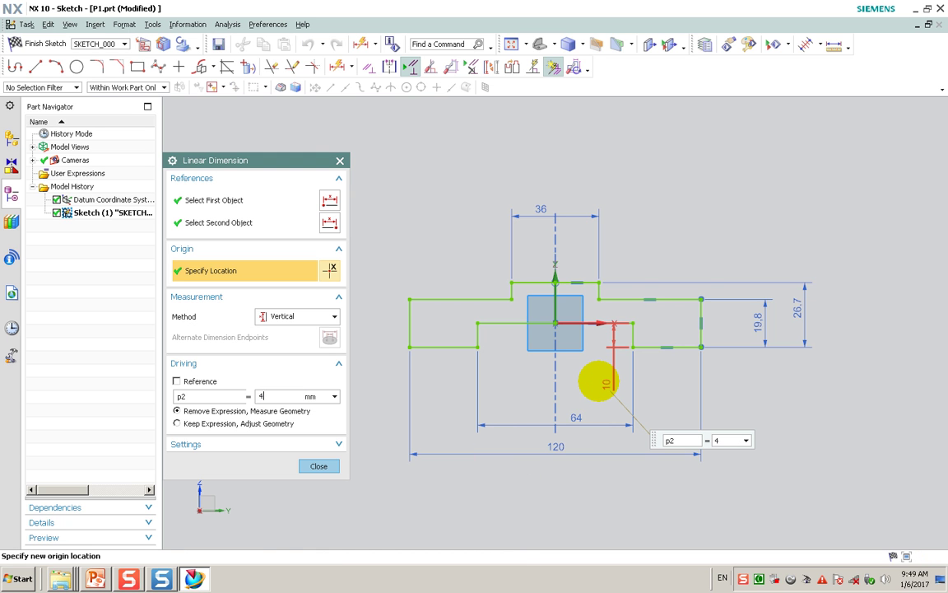
key("Return")
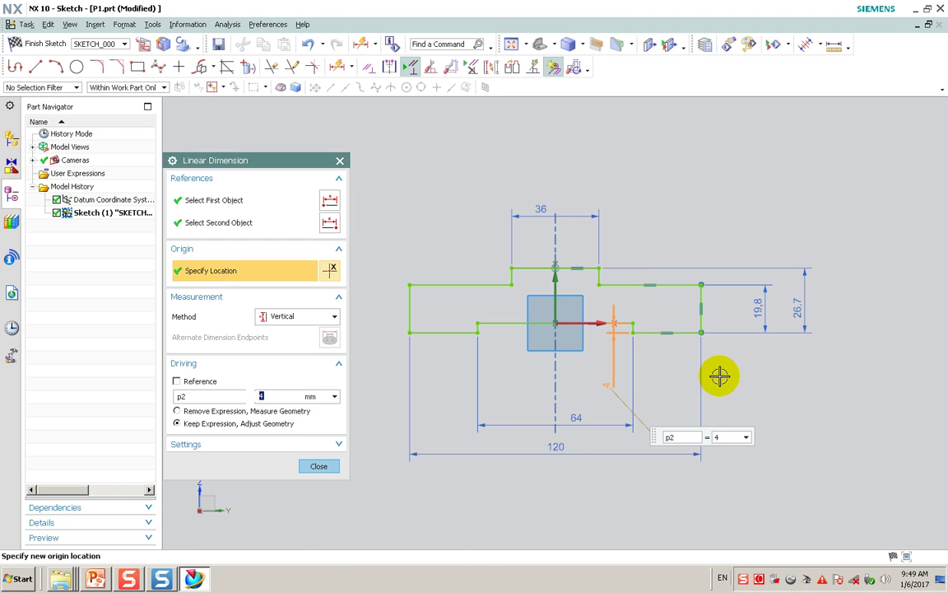
middle_click(720, 376)
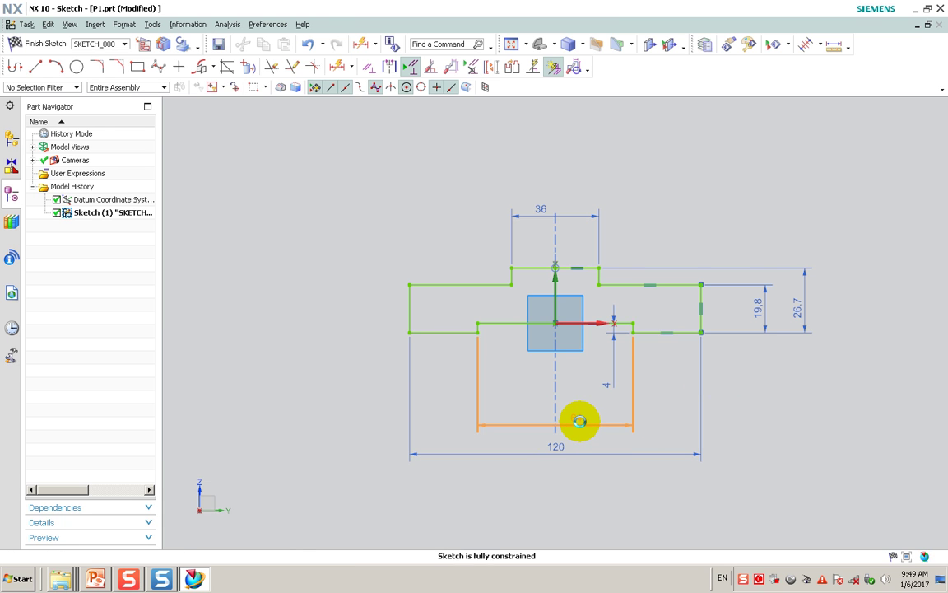
double_click(580, 421)
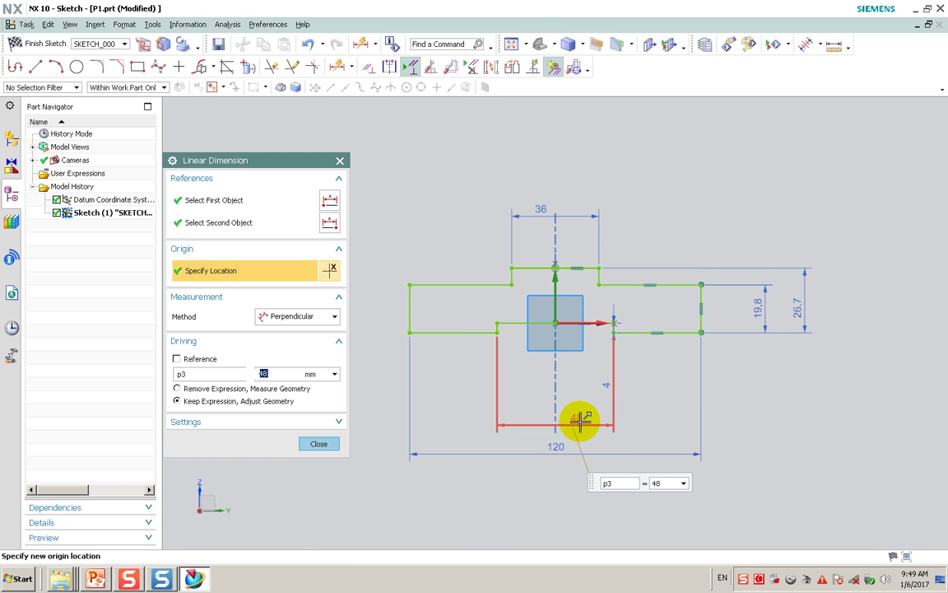
middle_click(585, 445)
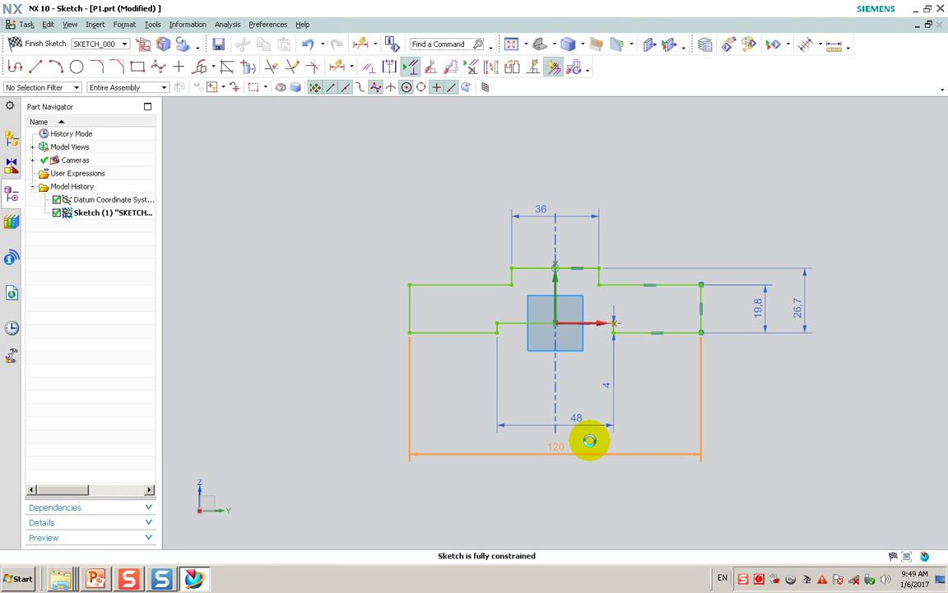
double_click(590, 441)
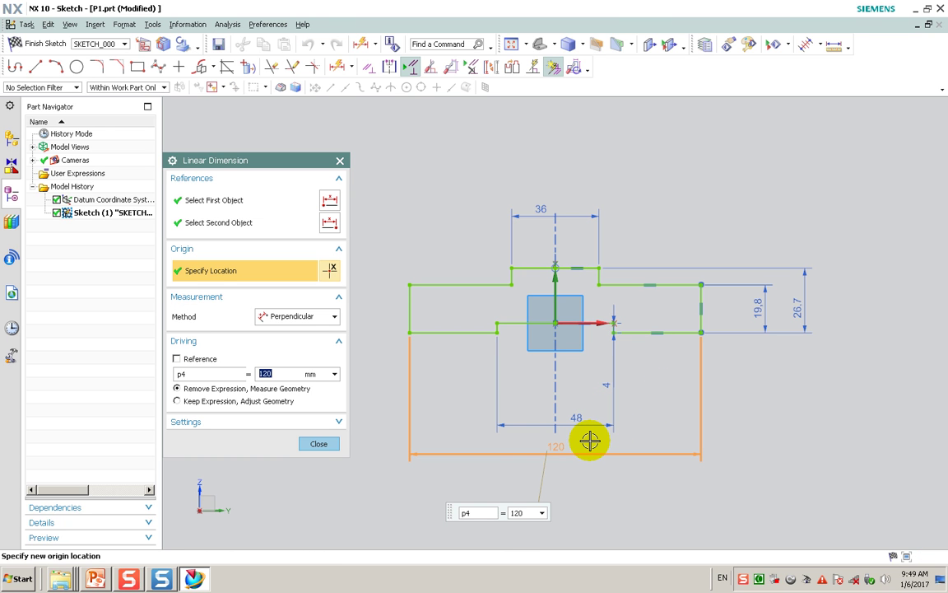
type("136")
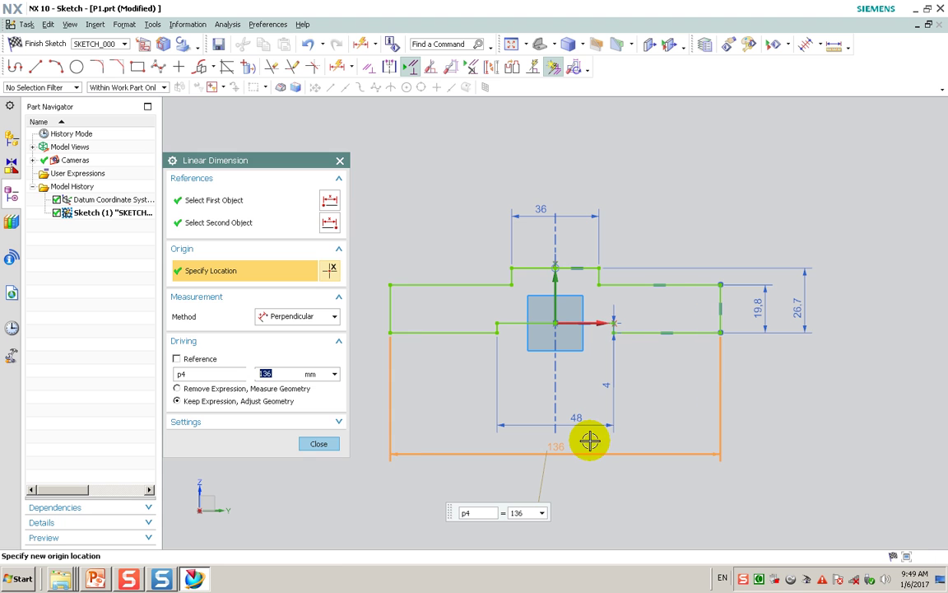
middle_click(689, 375)
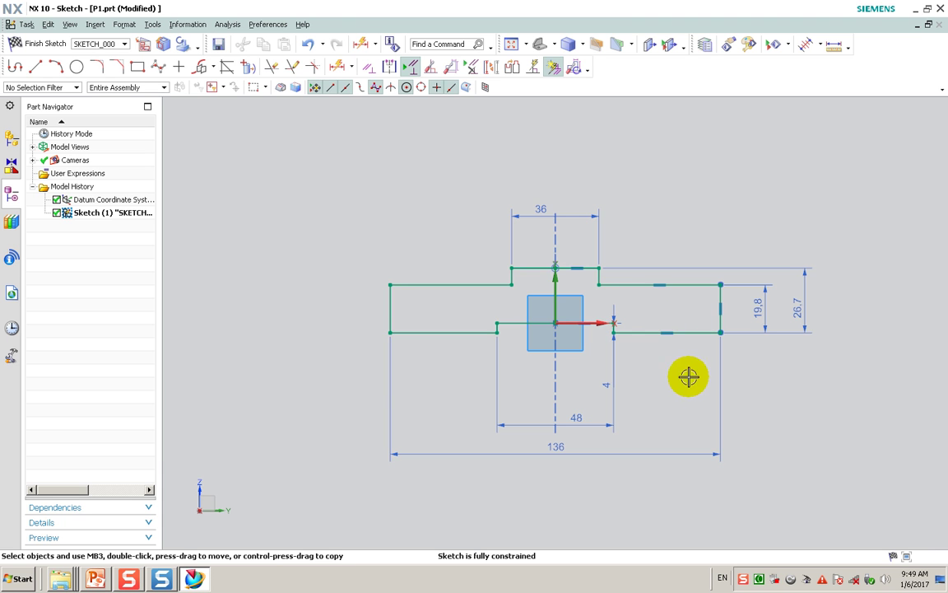
Change the 36, 19.8 and 26.7 dimensions to 60, 12 and 16.
double_click(540, 215)
type("60")
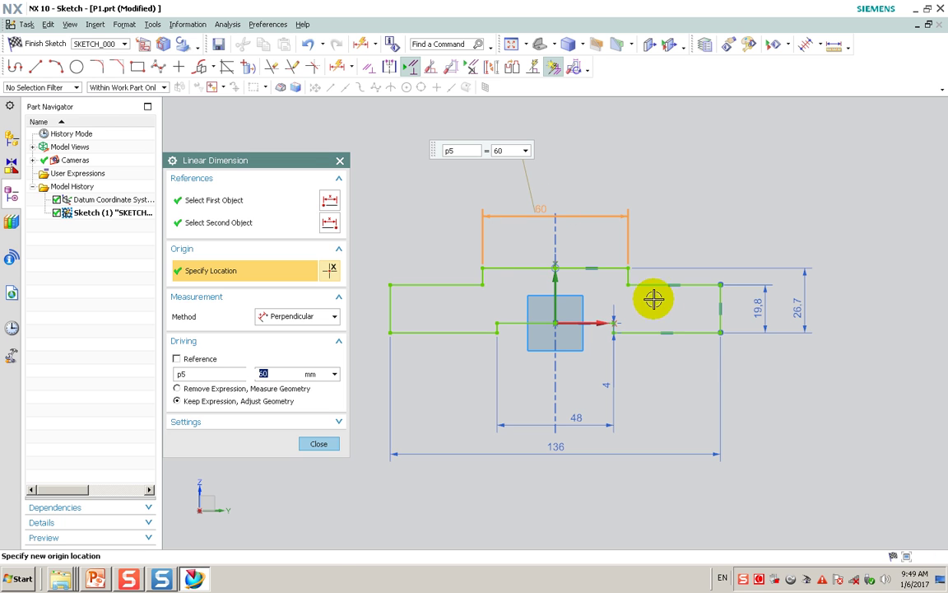
middle_click(695, 348)
double_click(756, 313)
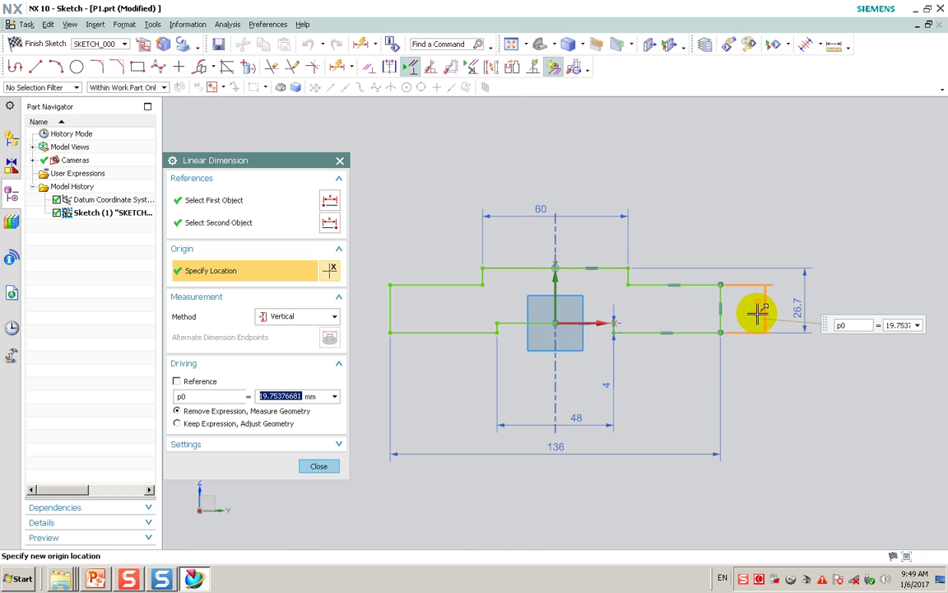
type("12")
key("Return")
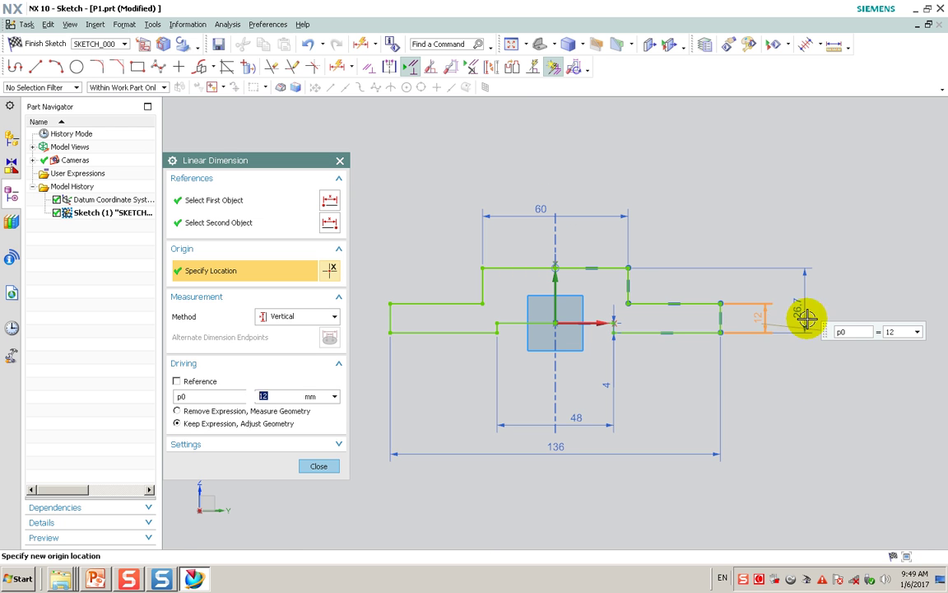
middle_click(806, 308)
double_click(806, 308)
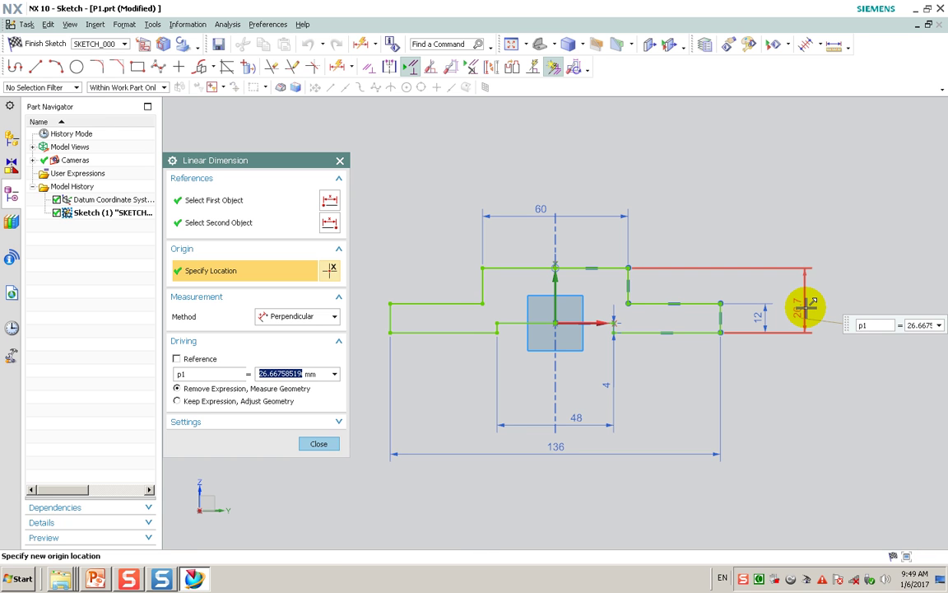
type("16")
key("Return")
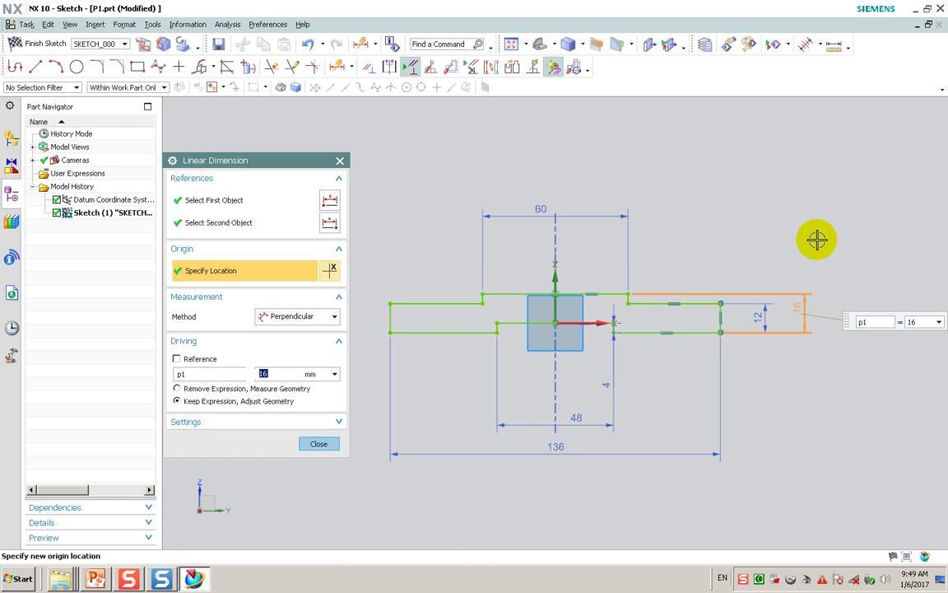
middle_click(815, 238)
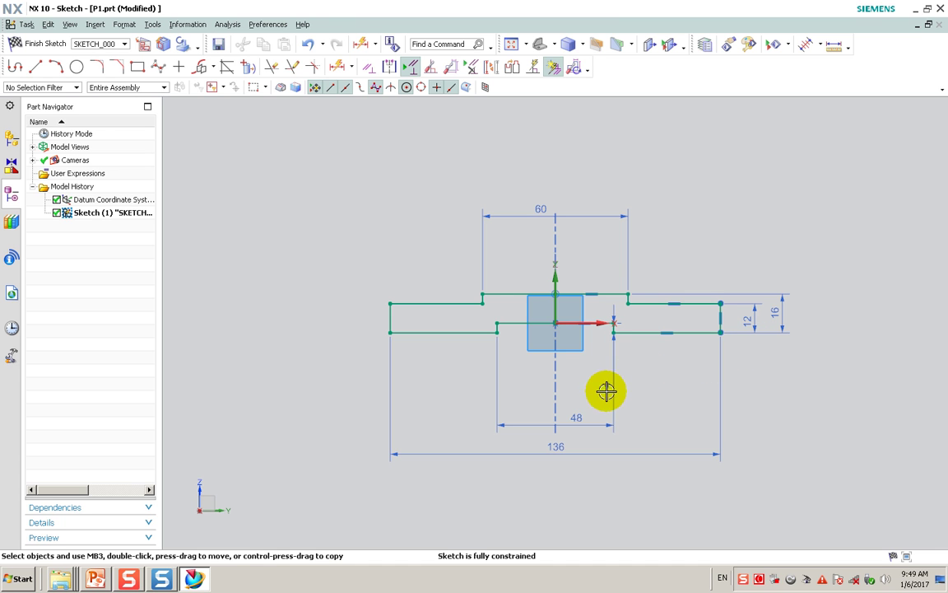
Move the 48, 136 and 60 dimensions nearer the profile and finish the sketch.
left_click_drag(576, 418, 572, 366)
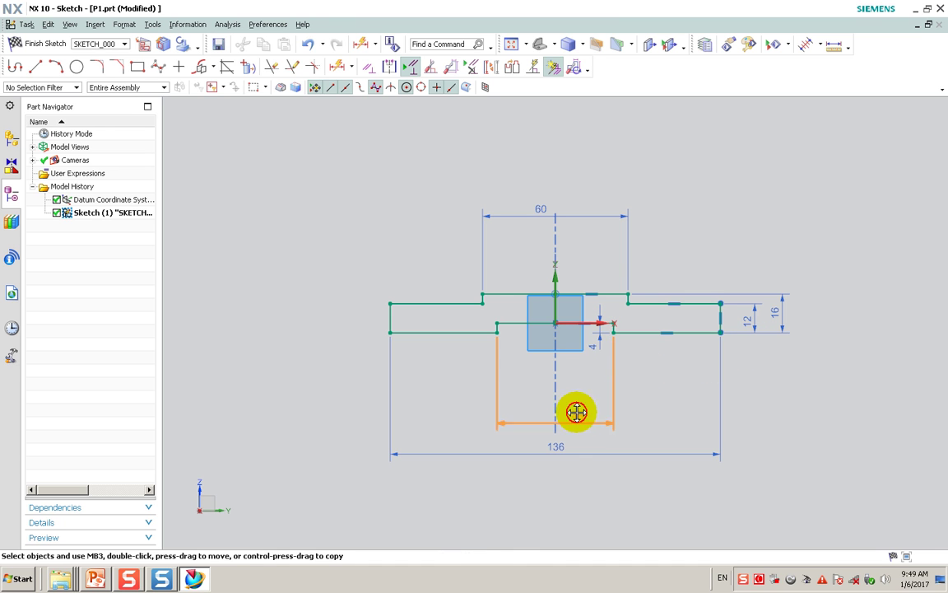
left_click_drag(571, 447, 579, 390)
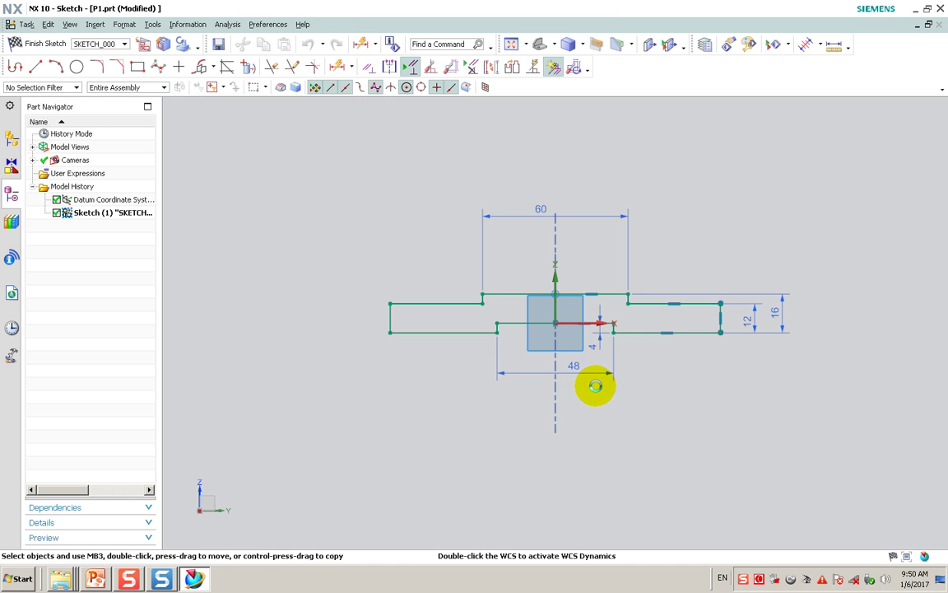
left_click_drag(542, 205, 529, 261)
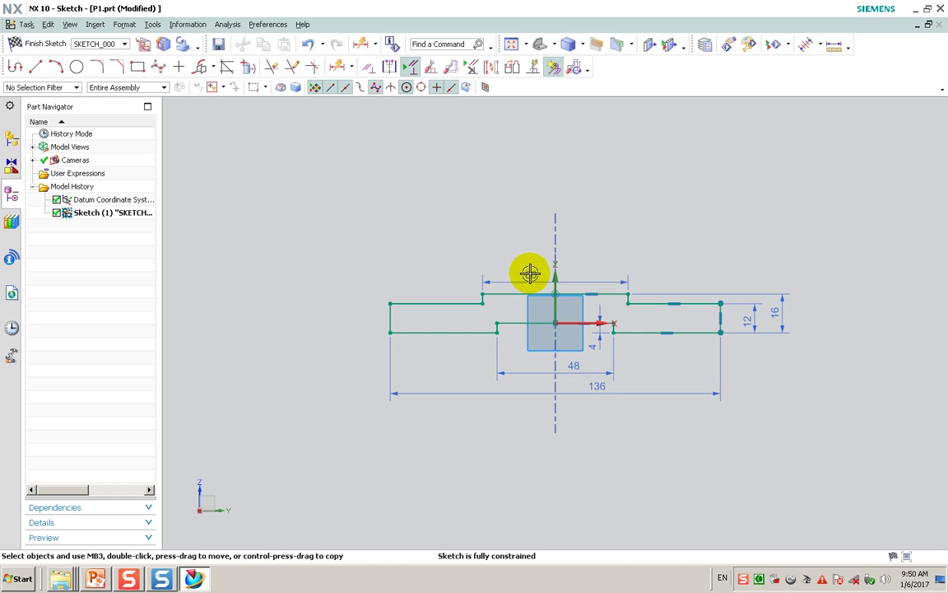
left_click(15, 43)
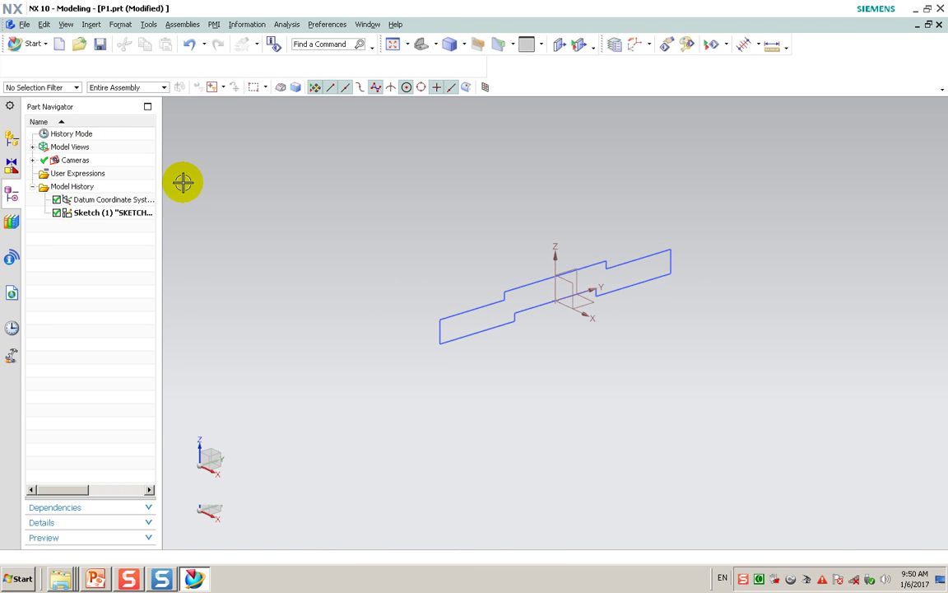
Extrude the stepped sketch profile with an 82 mm end distance to create Extrude (2).
left_click(41, 66)
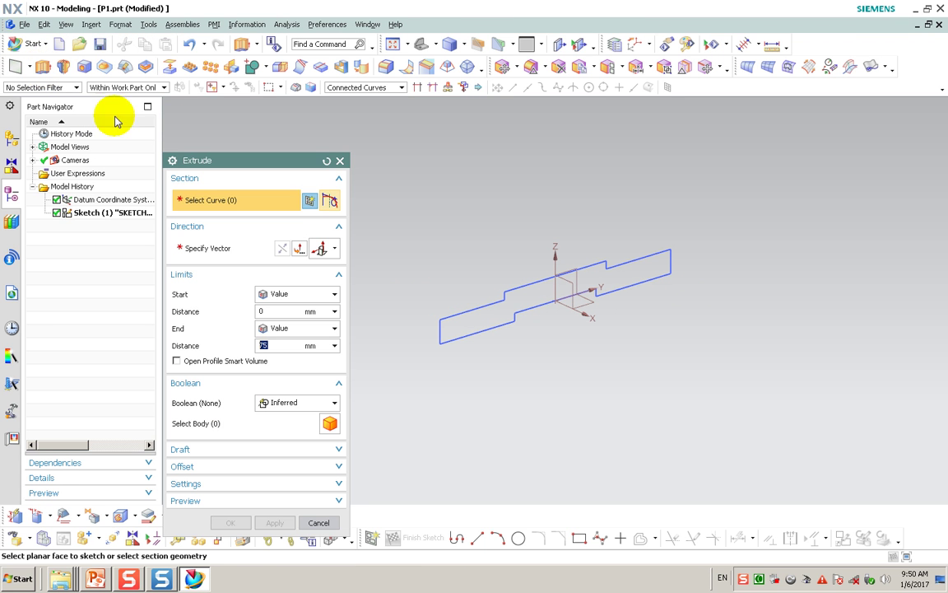
left_click(449, 317)
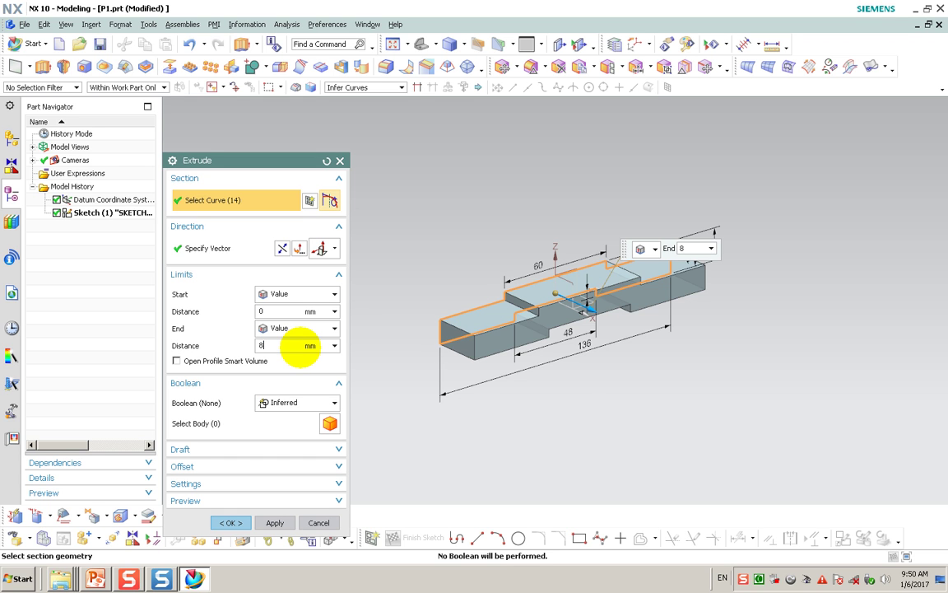
type("2")
key("Return")
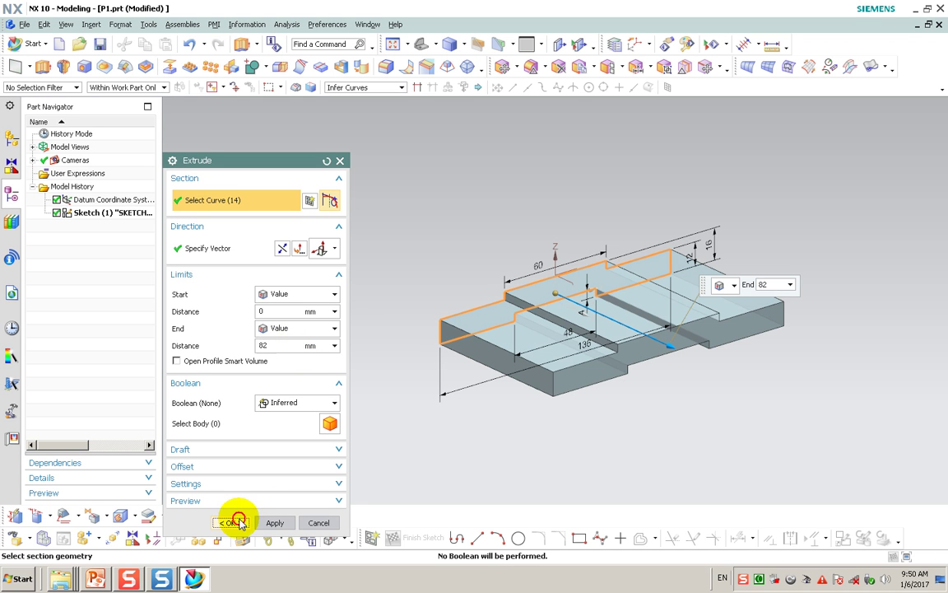
left_click(230, 522)
scroll(879, 368, "up", 2)
scroll(880, 368, "up", 2)
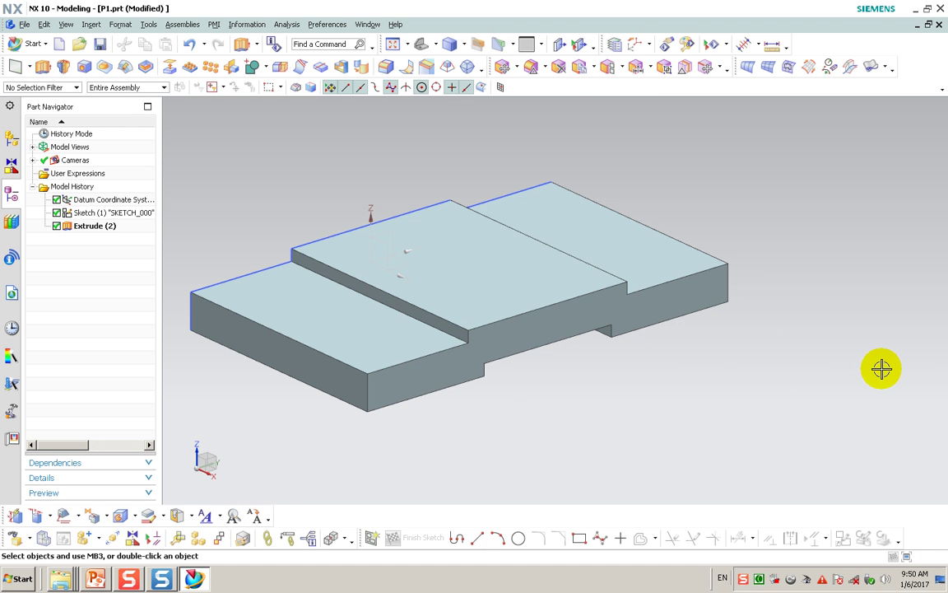
Apply a 14 mm Edge Blend to the plate's four vertical corner edges.
left_click(91, 24)
mouse_move(121, 153)
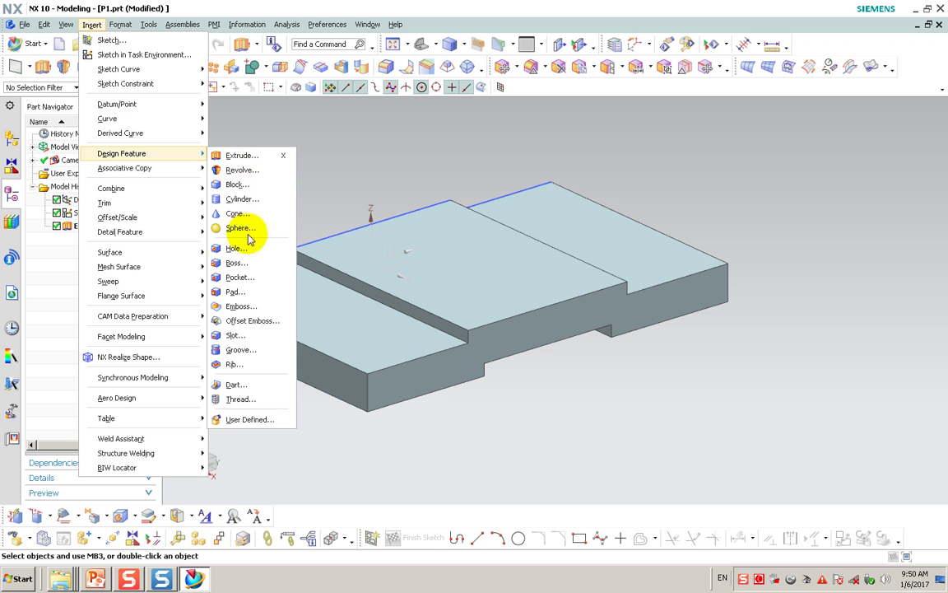
left_click(156, 234)
left_click(241, 234)
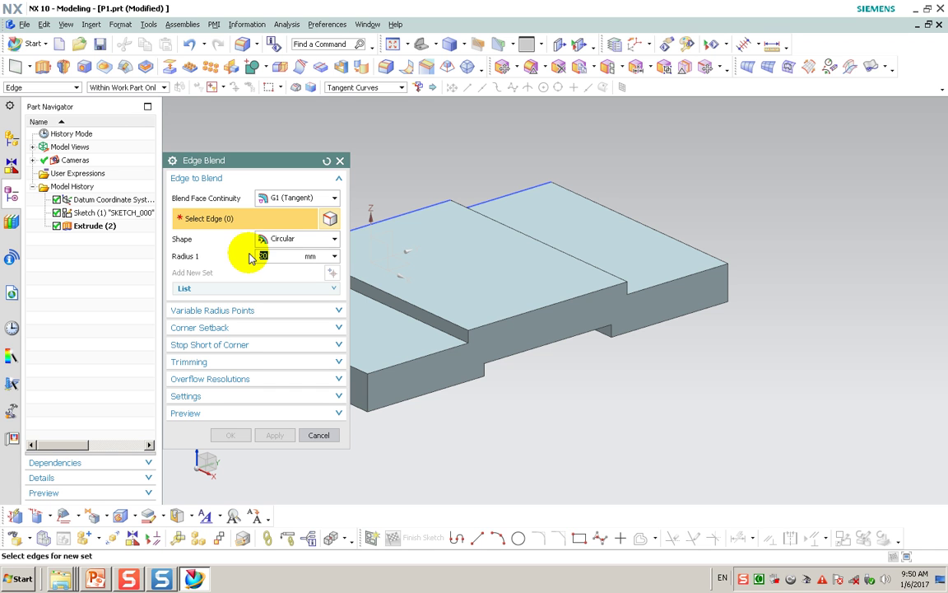
left_click(718, 268)
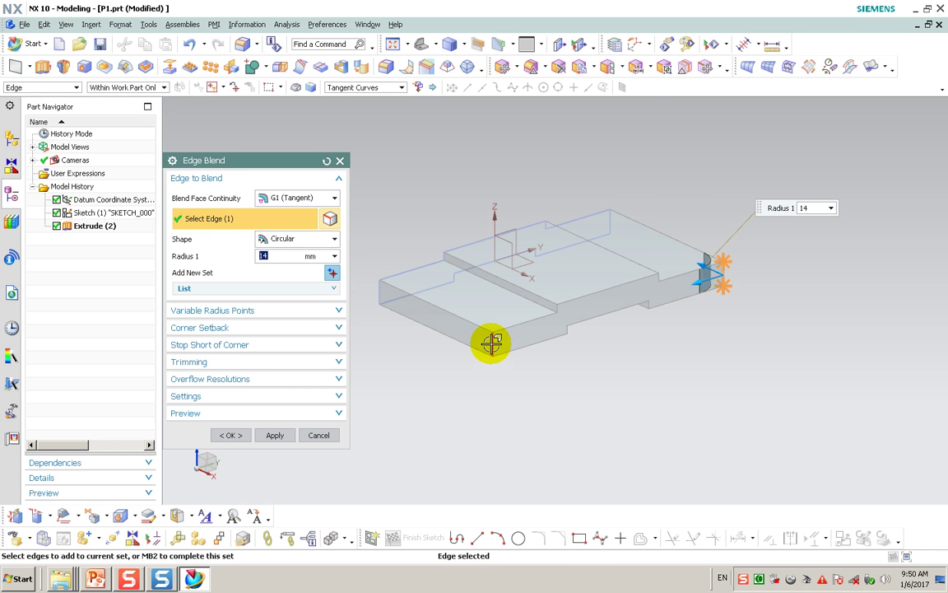
left_click(490, 342)
left_click(379, 292)
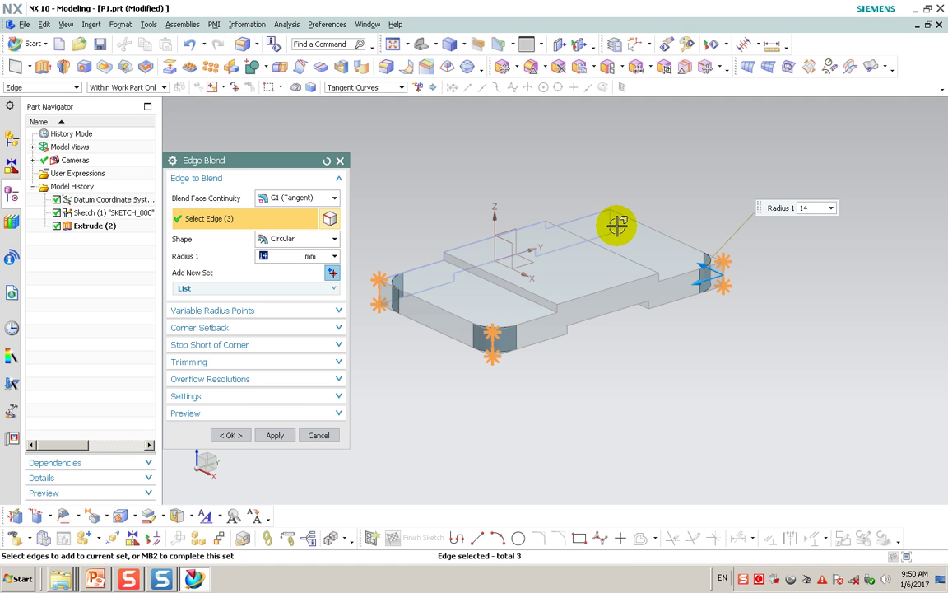
middle_click_drag(617, 232, 580, 313)
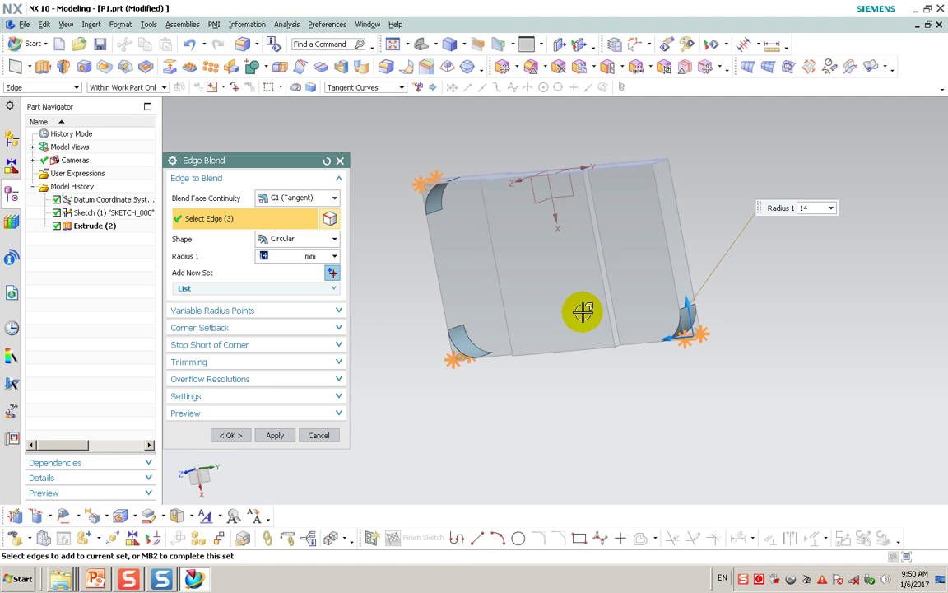
left_click(659, 163)
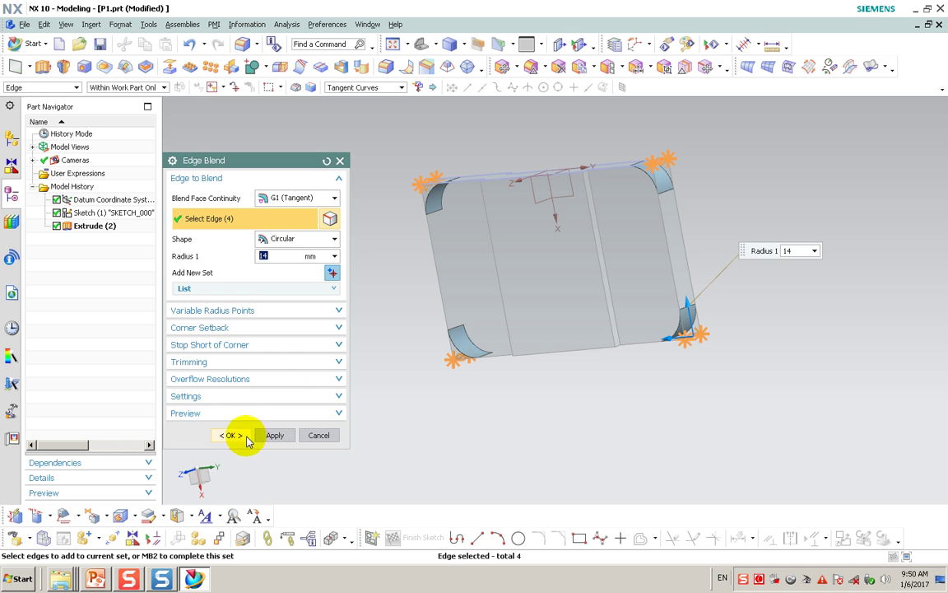
left_click(232, 435)
mouse_move(255, 432)
middle_mouse_down()
mouse_move(322, 333)
mouse_move(312, 271)
mouse_move(290, 275)
middle_mouse_up()
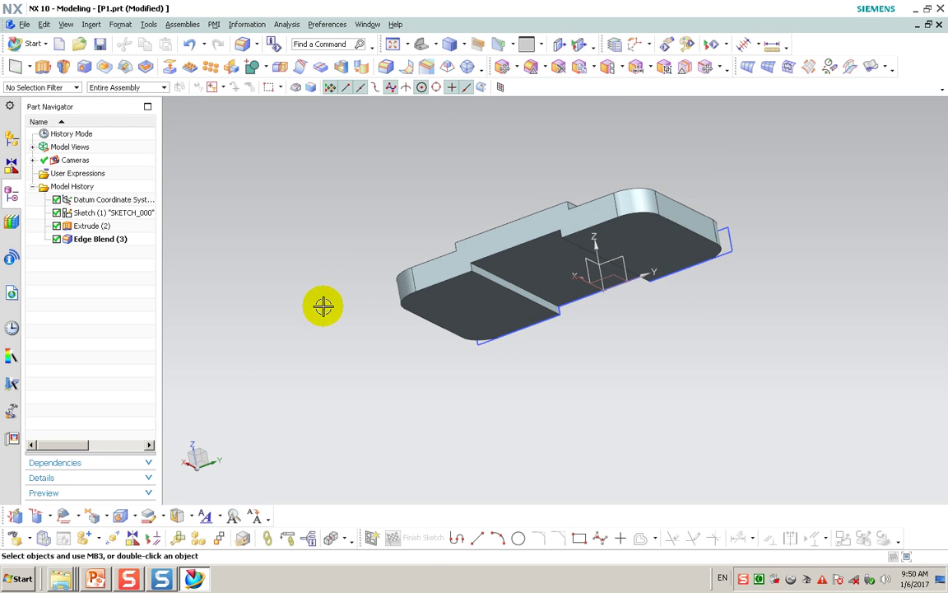
Add a 4 mm Edge Blend to both step edges and switch to Trimetric view.
left_click(93, 26)
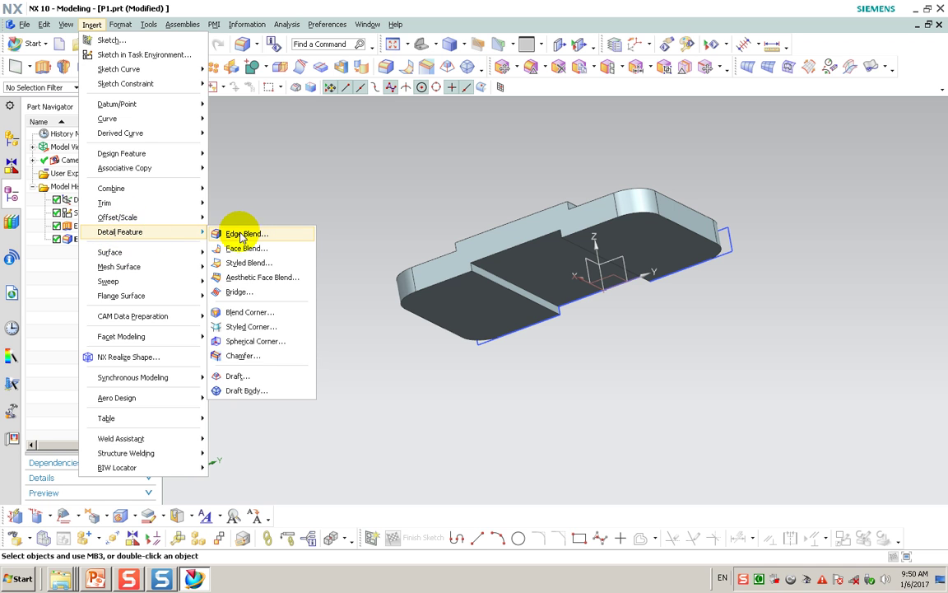
left_click(247, 234)
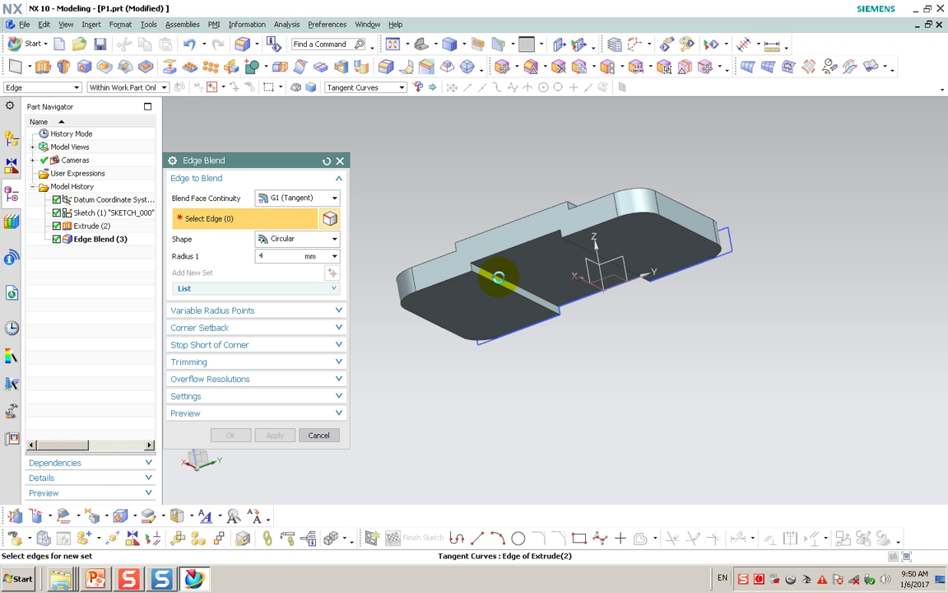
left_click(499, 277)
mouse_move(524, 351)
middle_mouse_down()
mouse_move(554, 318)
mouse_move(582, 307)
middle_mouse_up()
left_click(609, 231)
left_click(232, 435)
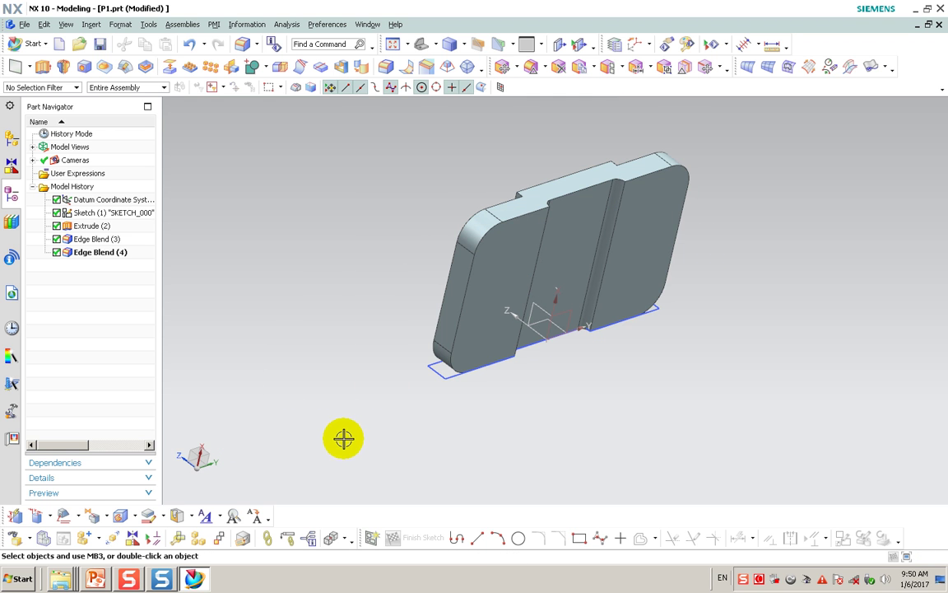
left_click(420, 43)
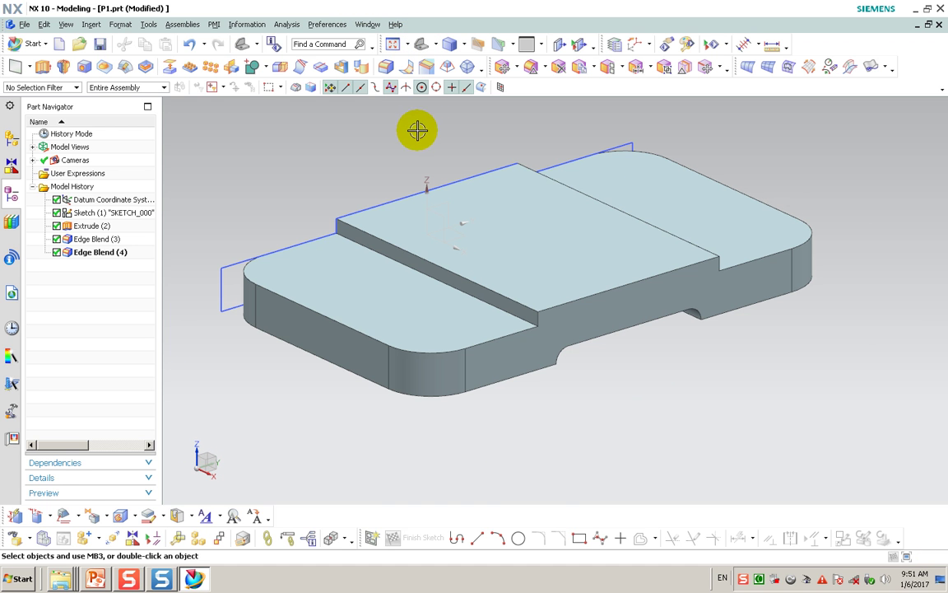
left_click(88, 24)
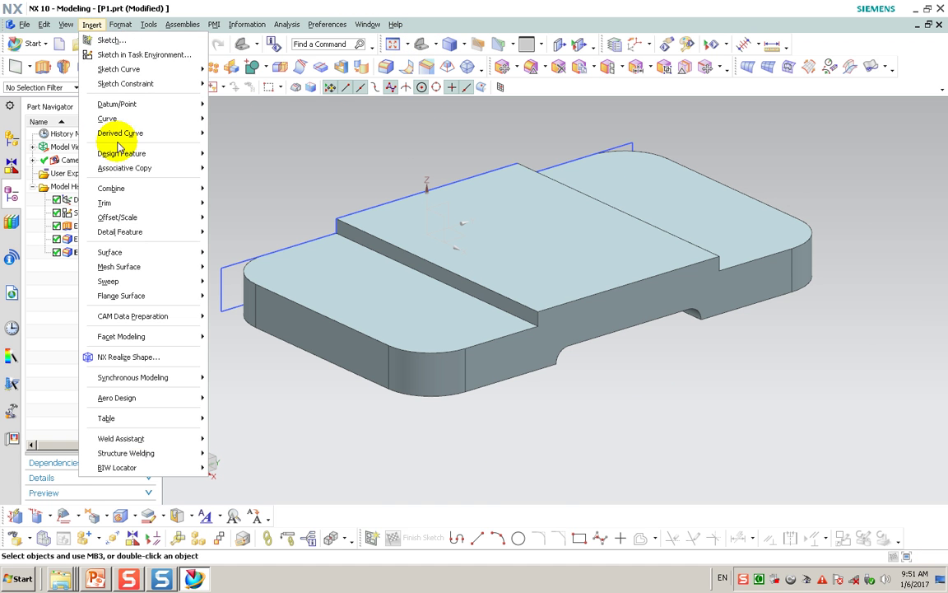
mouse_move(122, 153)
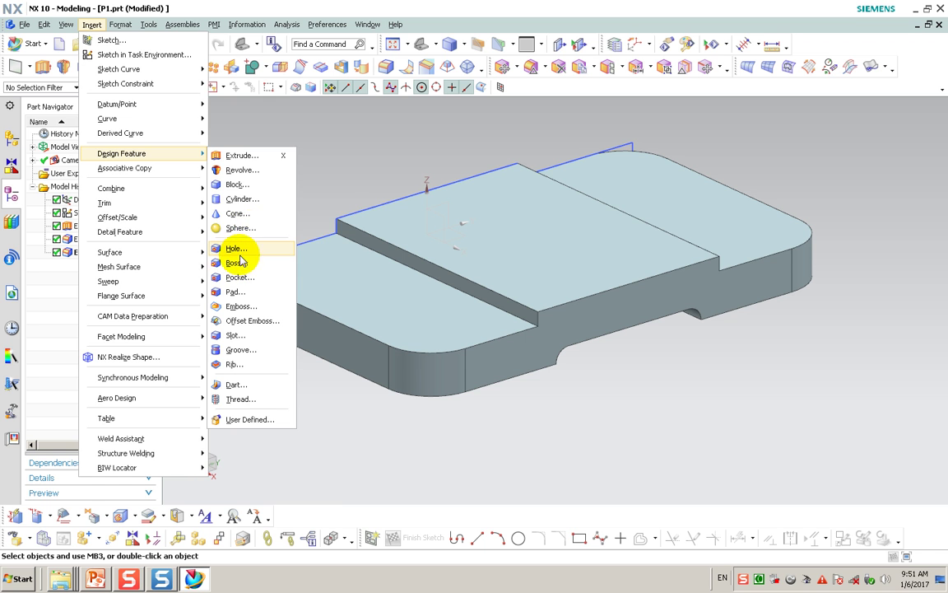
Start a hole, reset its settings to defaults, and pick a plate face for placement.
left_click(240, 251)
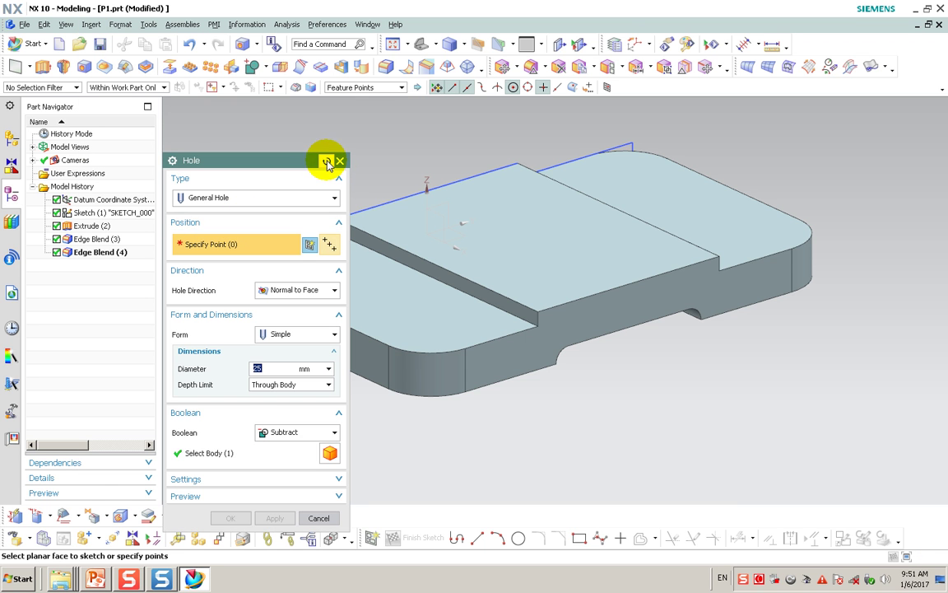
left_click(322, 161)
left_click_drag(321, 161, 182, 164)
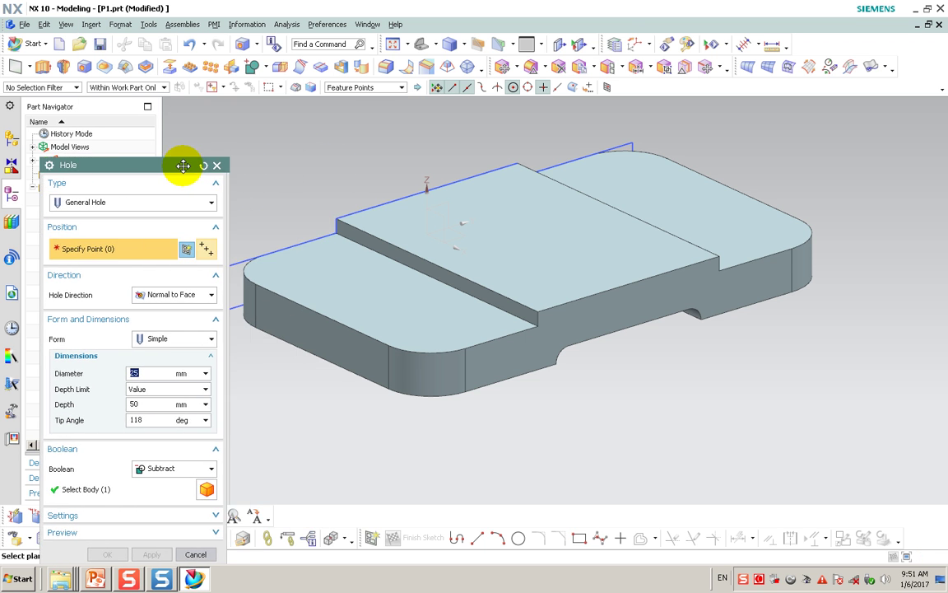
left_click(248, 277)
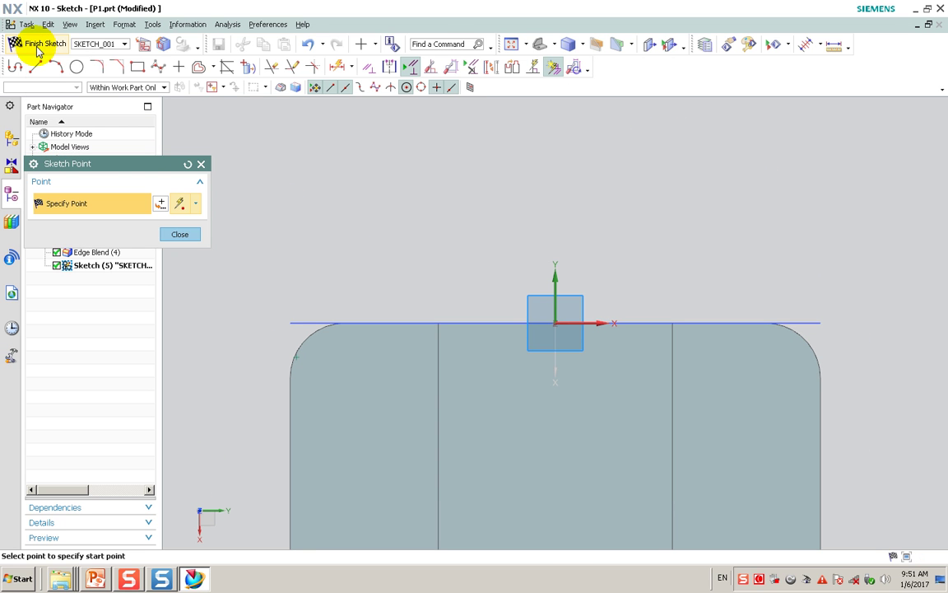
Exit the placement sketch and abandon the hole, confirming Yes to cancel.
left_click(37, 45)
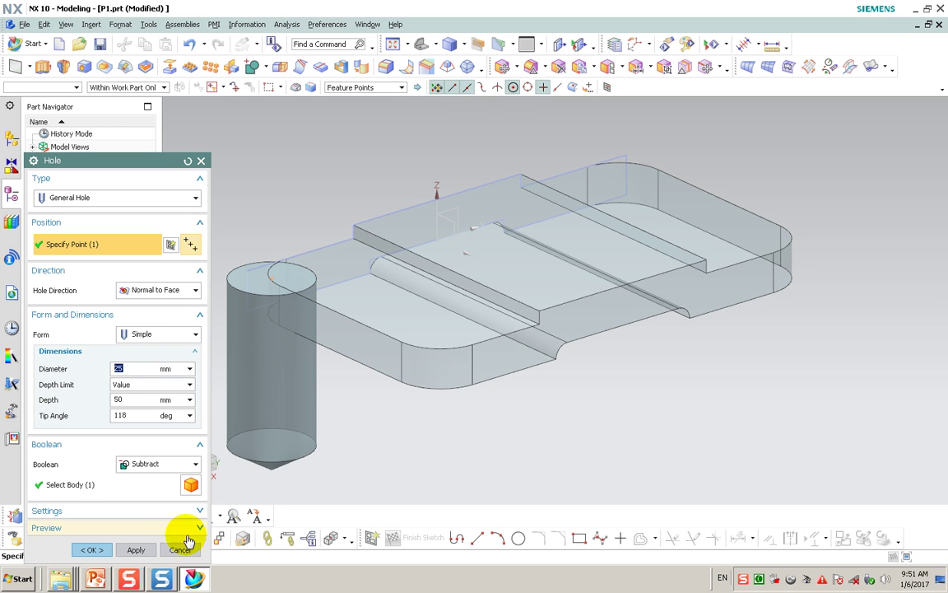
left_click(182, 549)
left_click(387, 305)
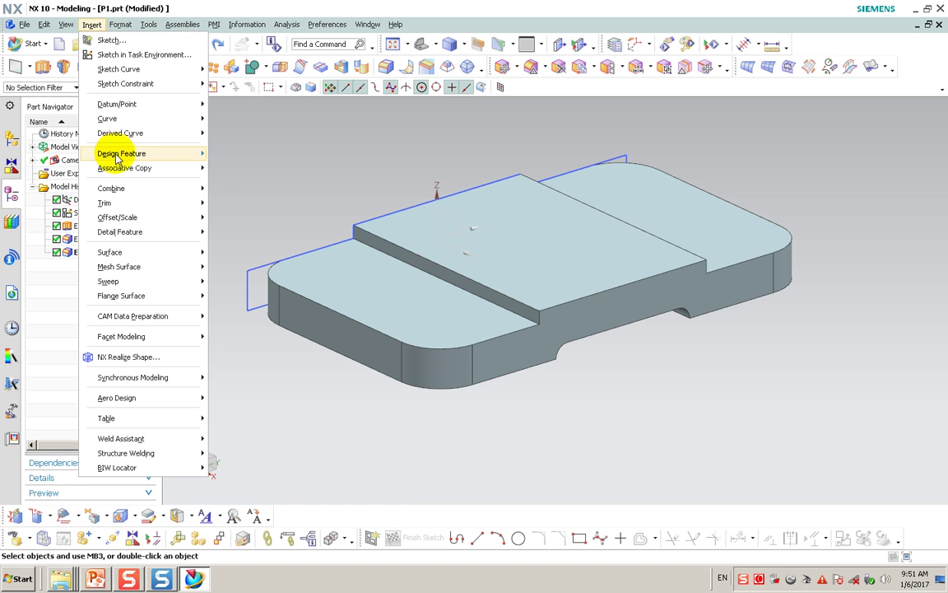
mouse_move(122, 153)
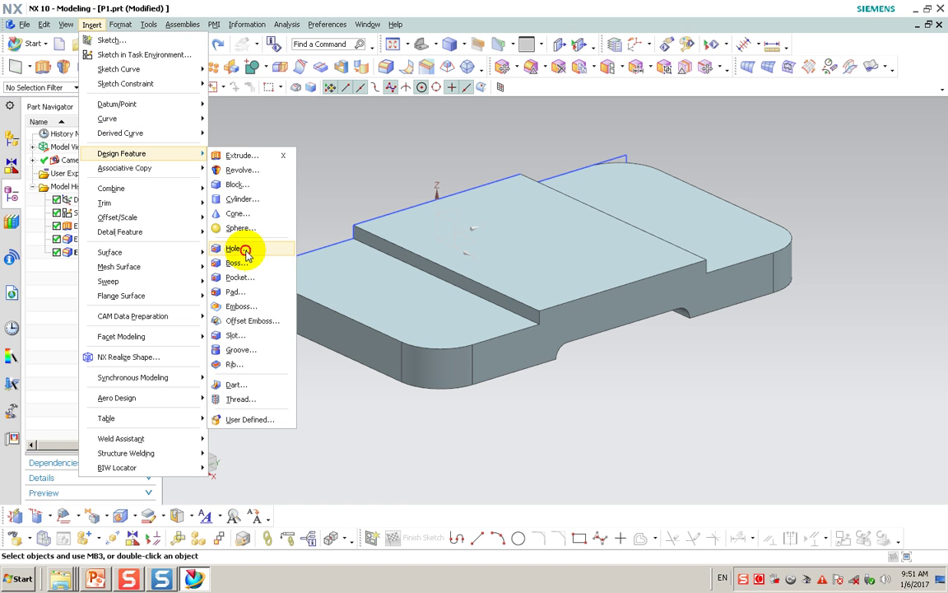
Start a new hole centred on the four corner arc centres (left, front, rear, right).
left_click(241, 248)
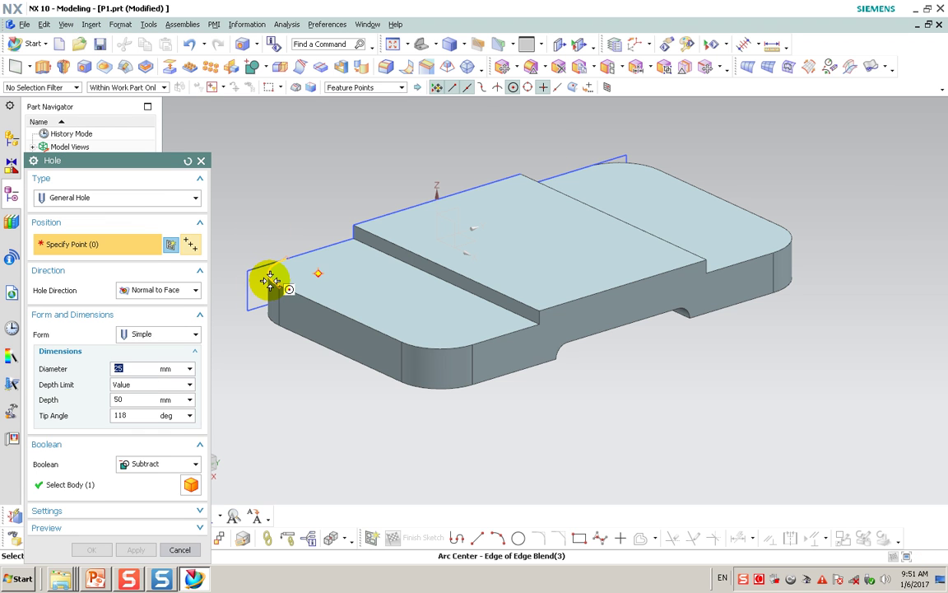
left_click(271, 281)
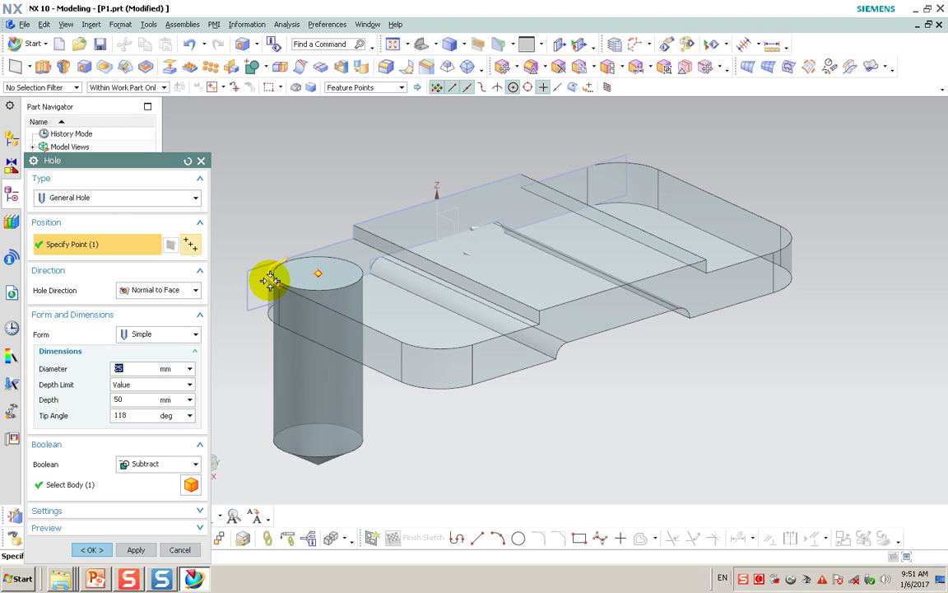
left_click(444, 350)
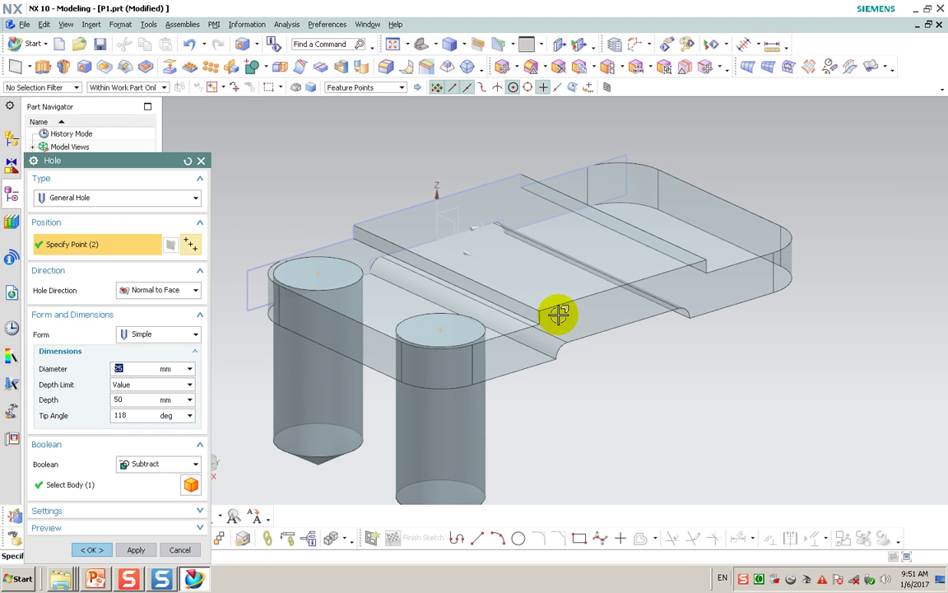
left_click(645, 164)
left_click(786, 241)
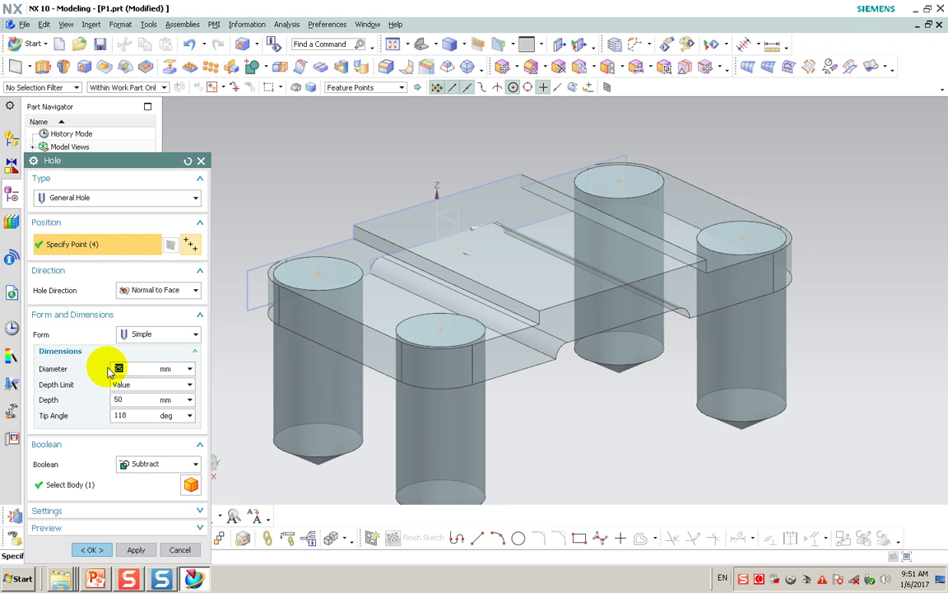
type("11")
Make the holes 11 mm diameter with Through Body depth and create them.
key("Return")
left_click(189, 385)
left_click(168, 427)
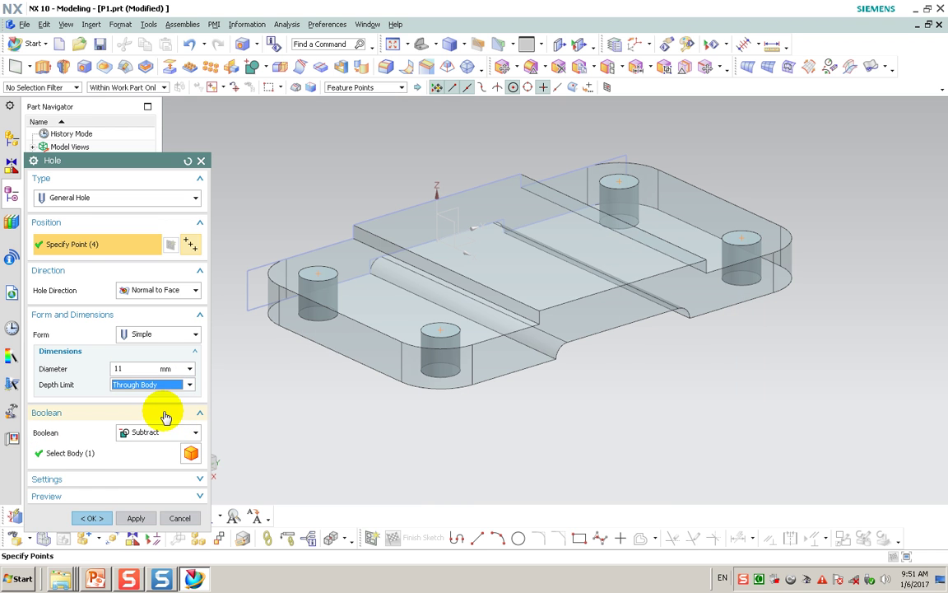
left_click(96, 518)
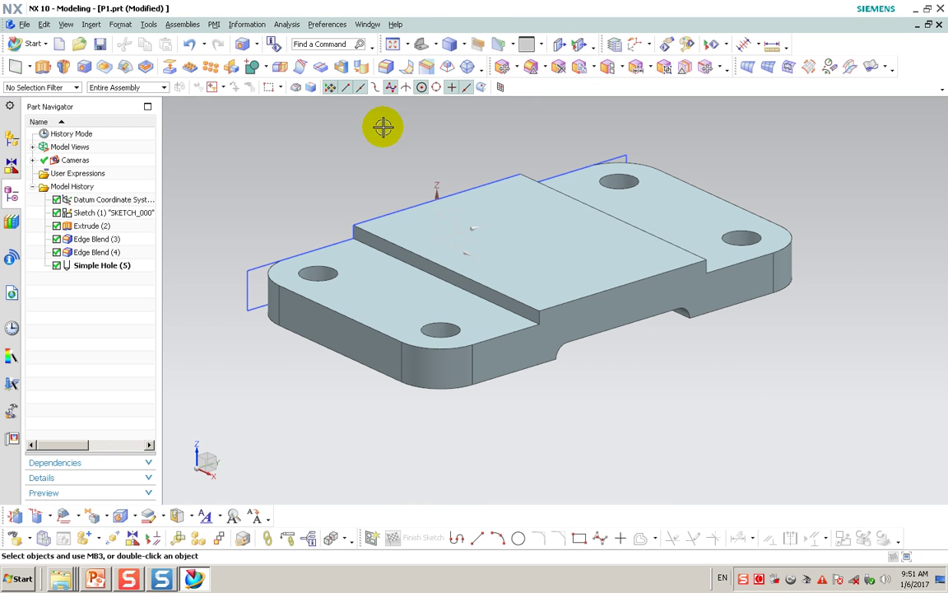
Fit the holed plate in the view and save P1.prt.
left_click(395, 43)
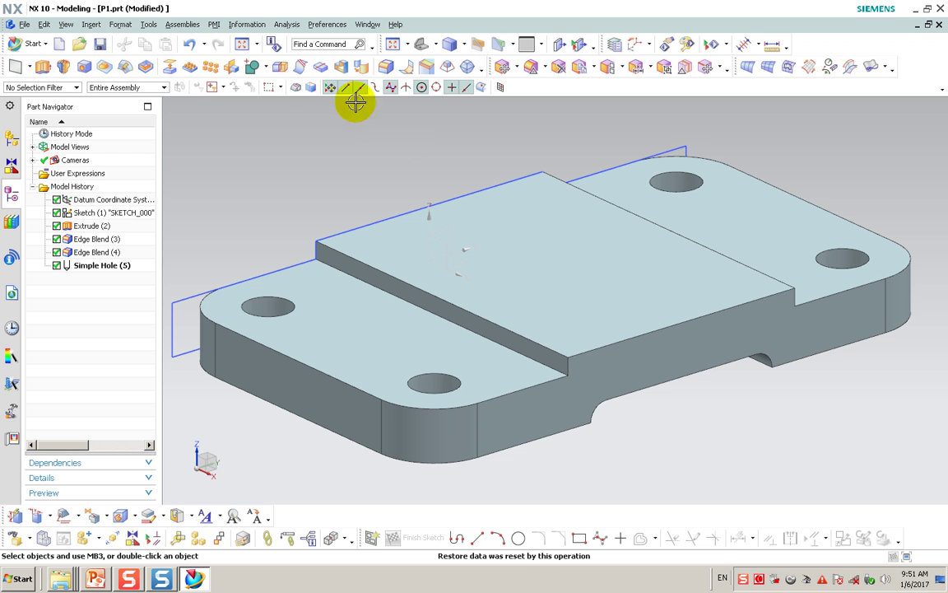
left_click(100, 45)
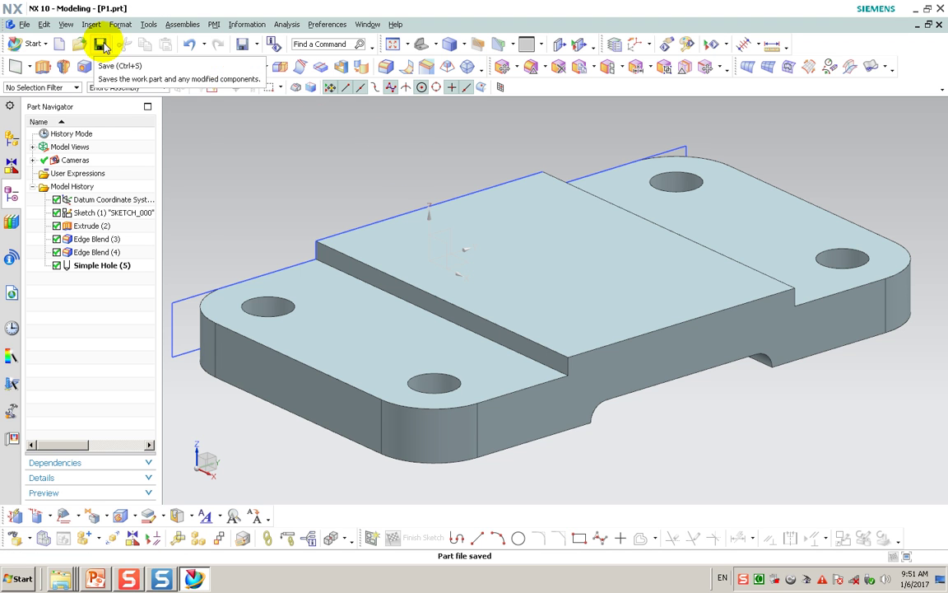